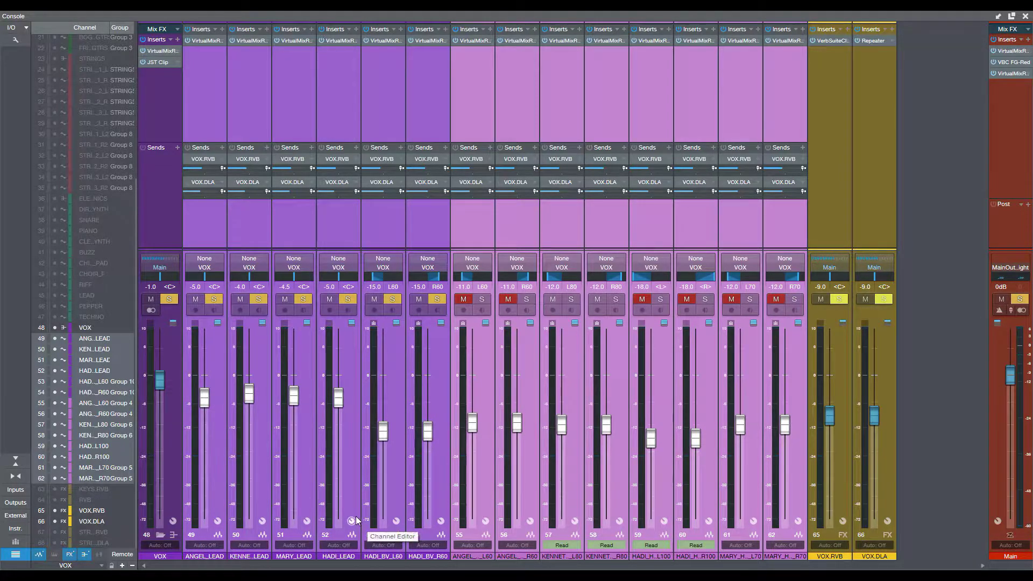
- In the Console, select the lead and harmony vocal channels, ending with ANGEL_LEAD selected
left_click(204, 128)
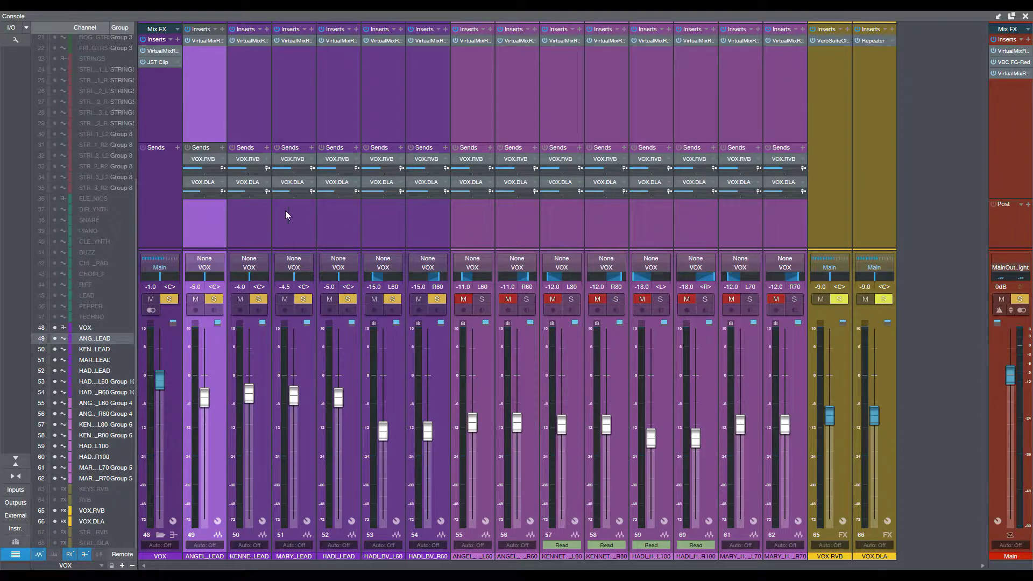
left_click(425, 226, "shift")
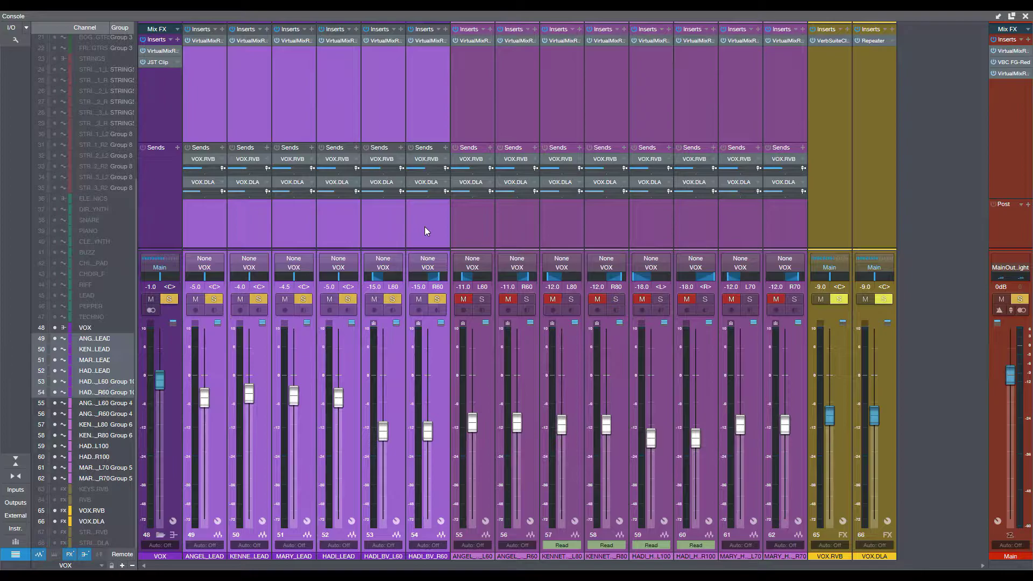
left_click(492, 230)
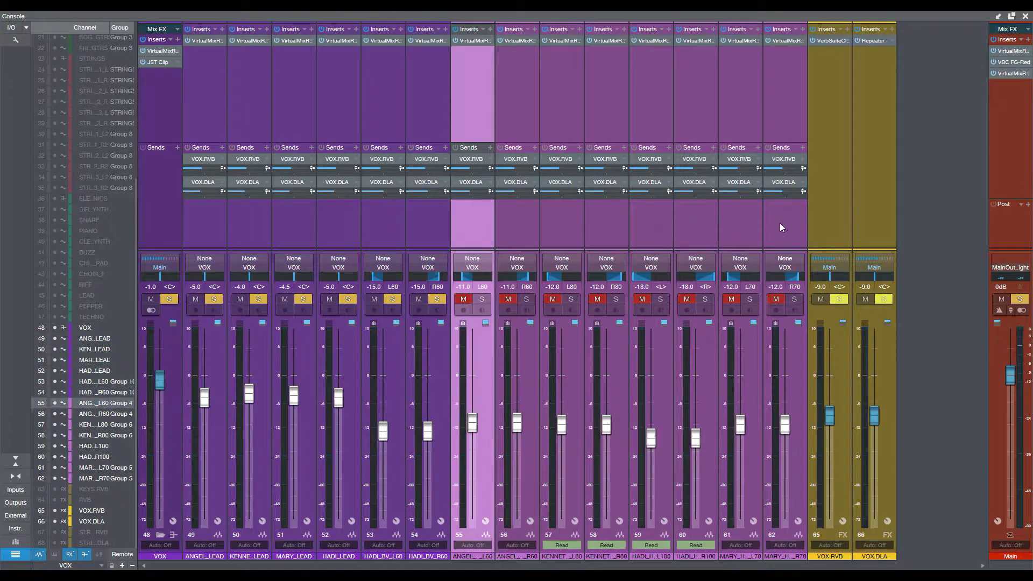
left_click(779, 222, "shift")
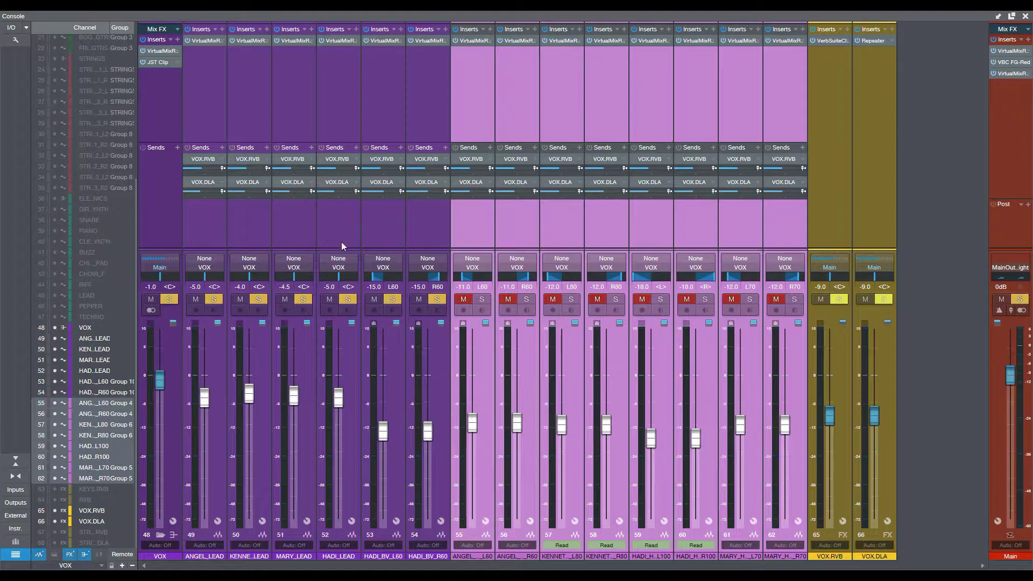
left_click(216, 233)
- Close the Console and scroll through the arrangement's folder tracks
key("F3")
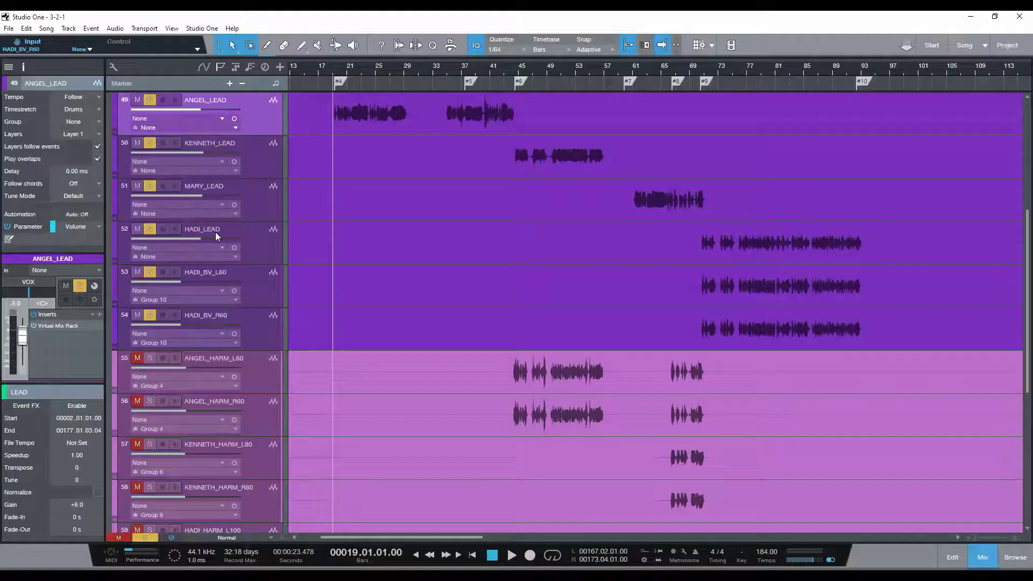
scroll(521, 248, "down", 2)
scroll(521, 248, "up", 2)
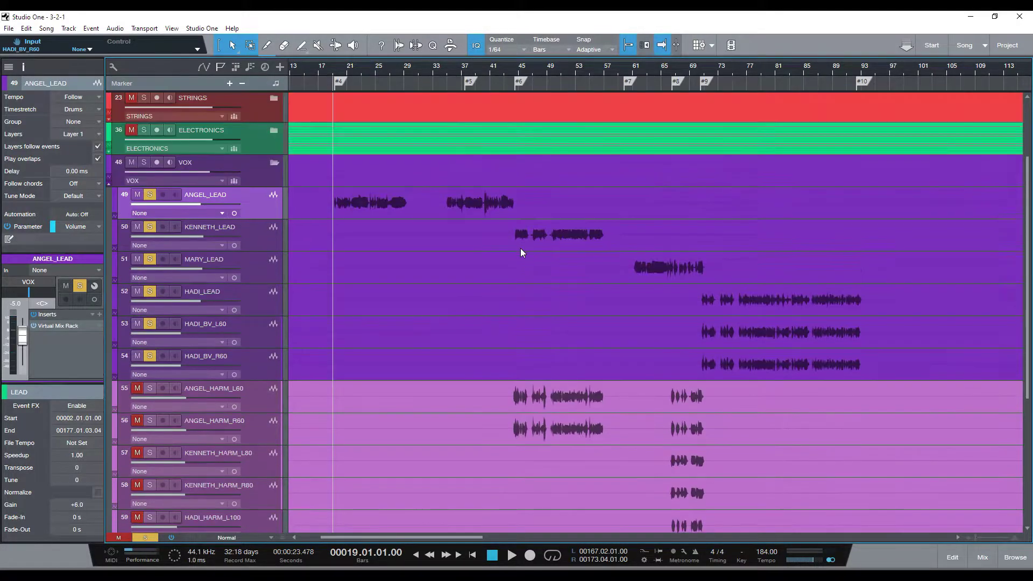
scroll(521, 247, "down", 3)
scroll(521, 247, "down", 2)
scroll(521, 250, "up", 2)
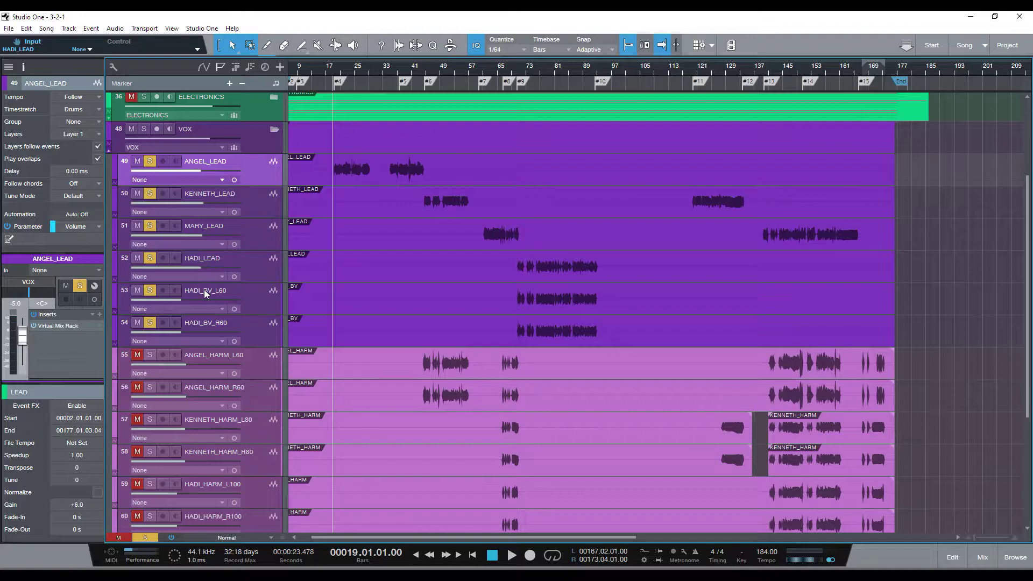
- Select the HADI_BV_L60 and HADI_BV_R60 tracks under the VOX folder
left_click(203, 312)
left_click(202, 321)
scroll(279, 321, "down", 2)
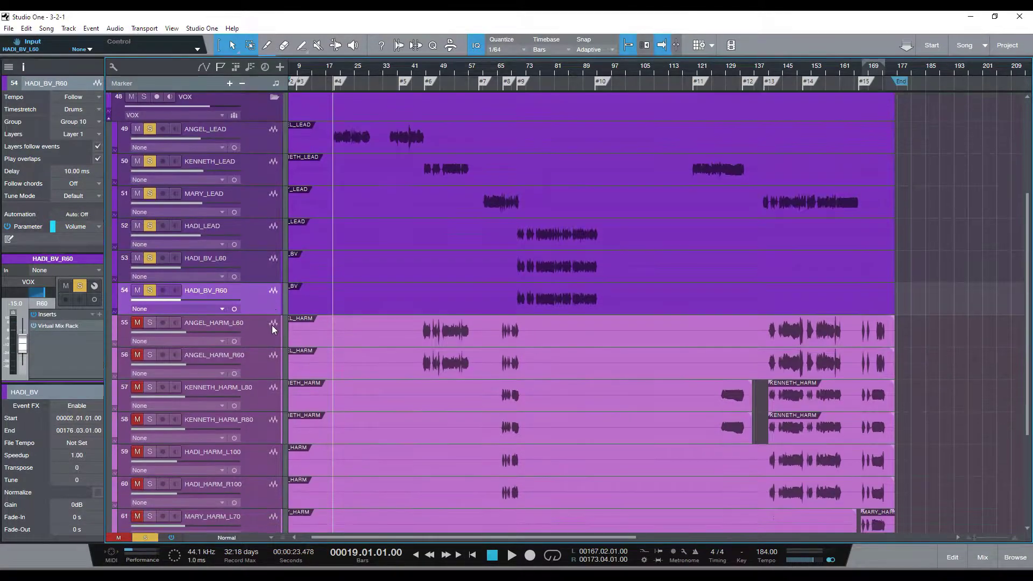
scroll(270, 327, "down", 3)
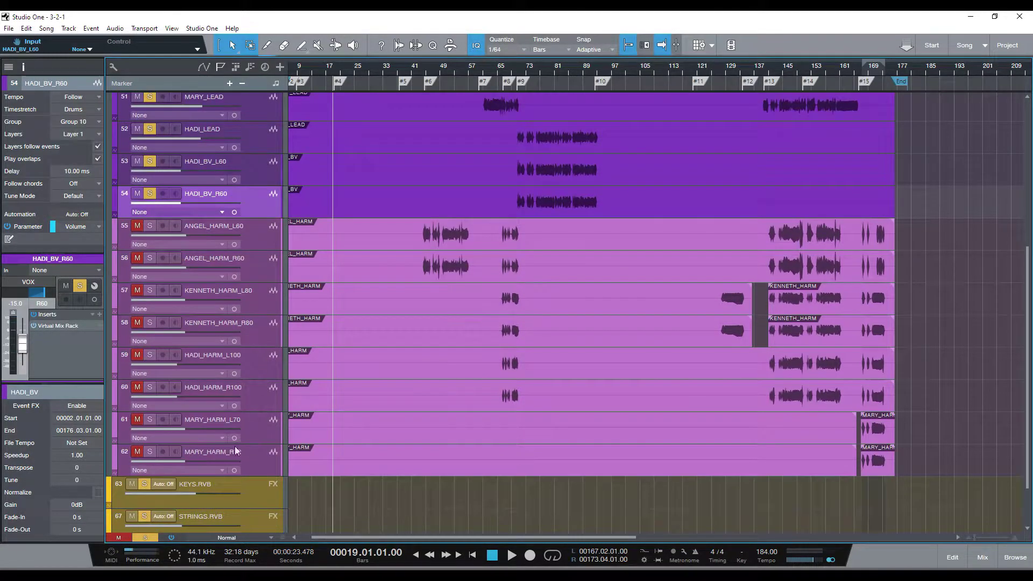
scroll(236, 238, "up", 6)
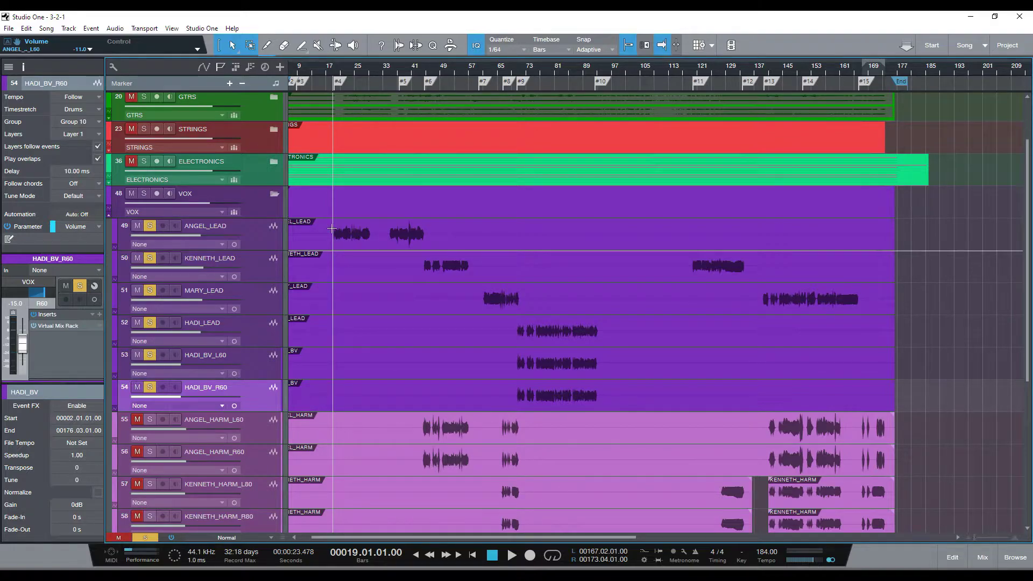
- Play the song from bar 19, briefly toggling the Console, then stop
key("space")
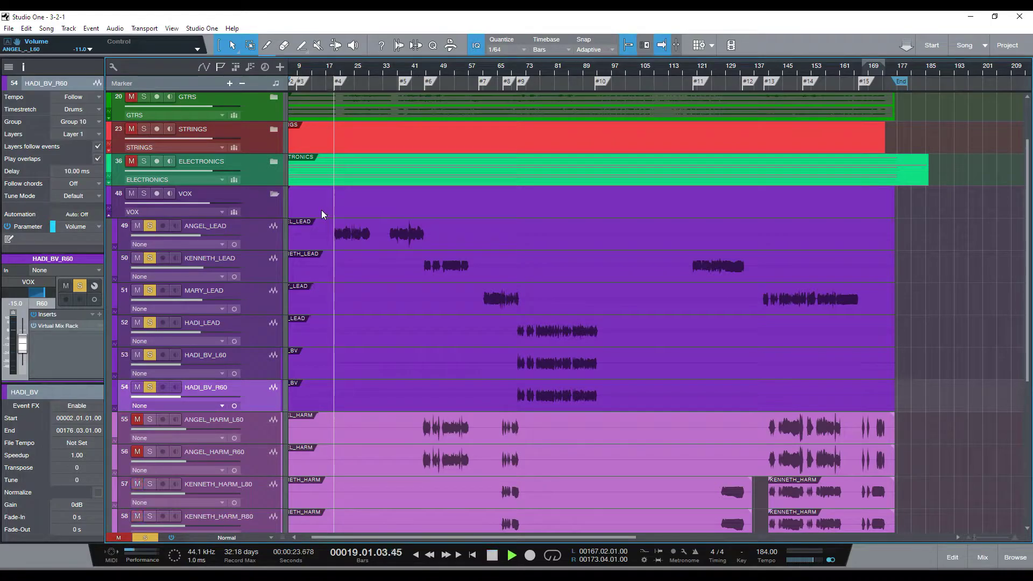
key("F3")
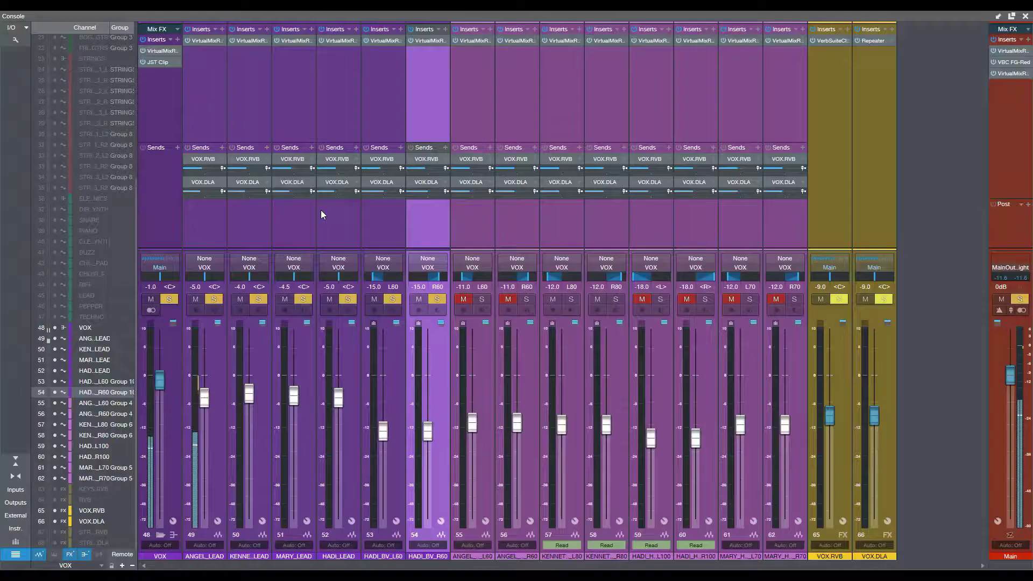
key("F3")
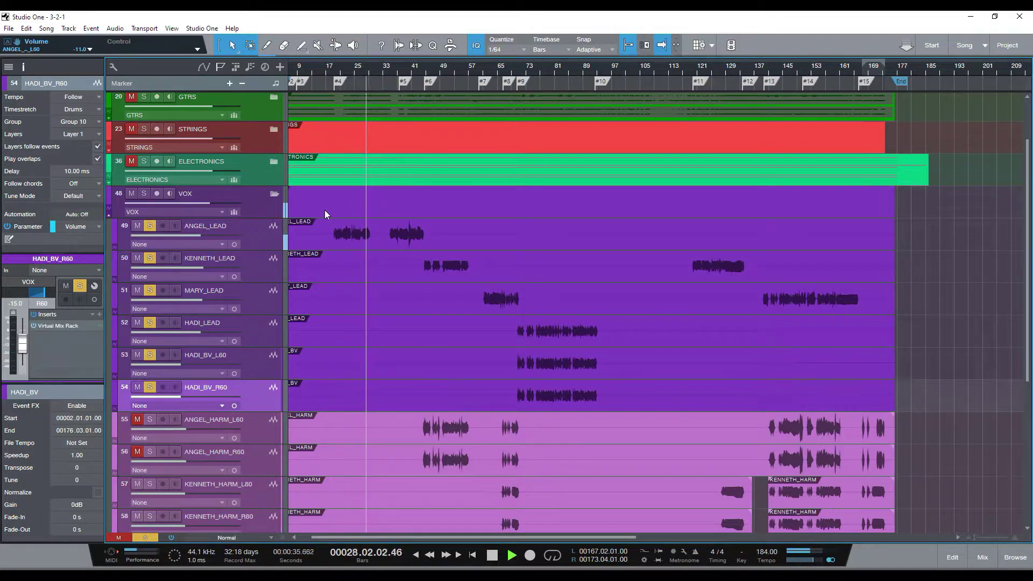
key("space")
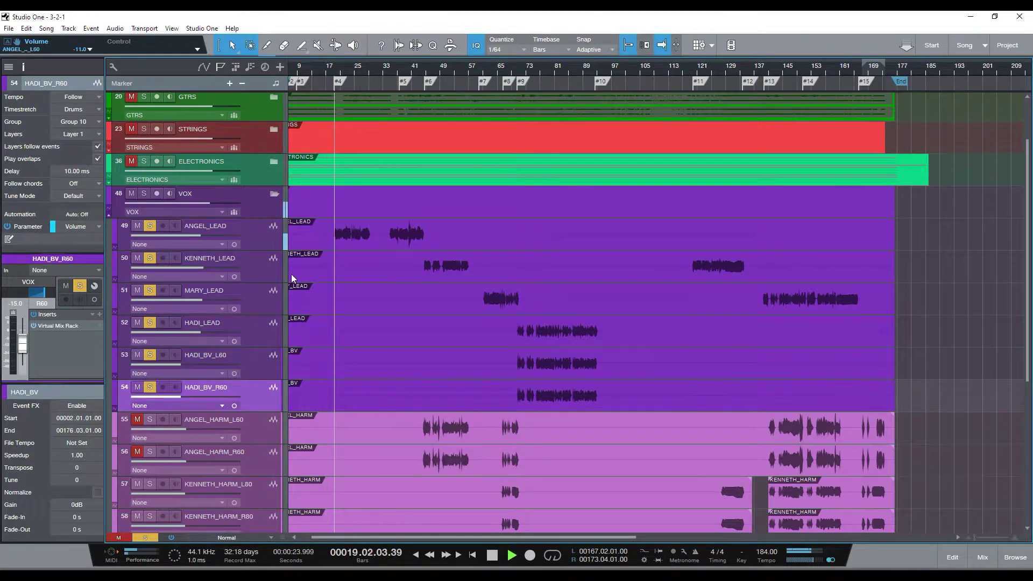
key("space")
- Audition the vocals from bar 45, zoomed in, then from bar 61
left_click(424, 67)
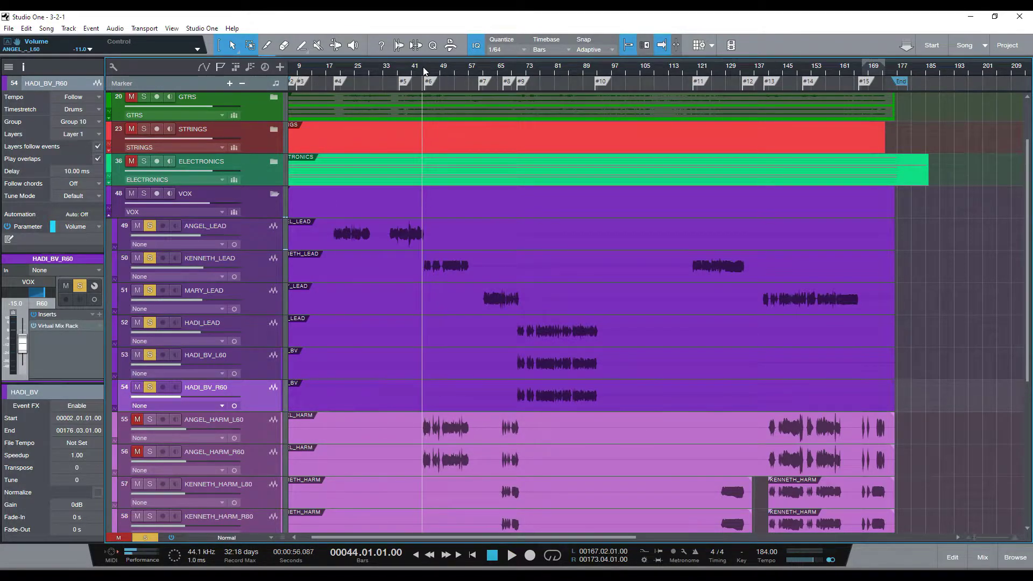
key("space")
key("e")
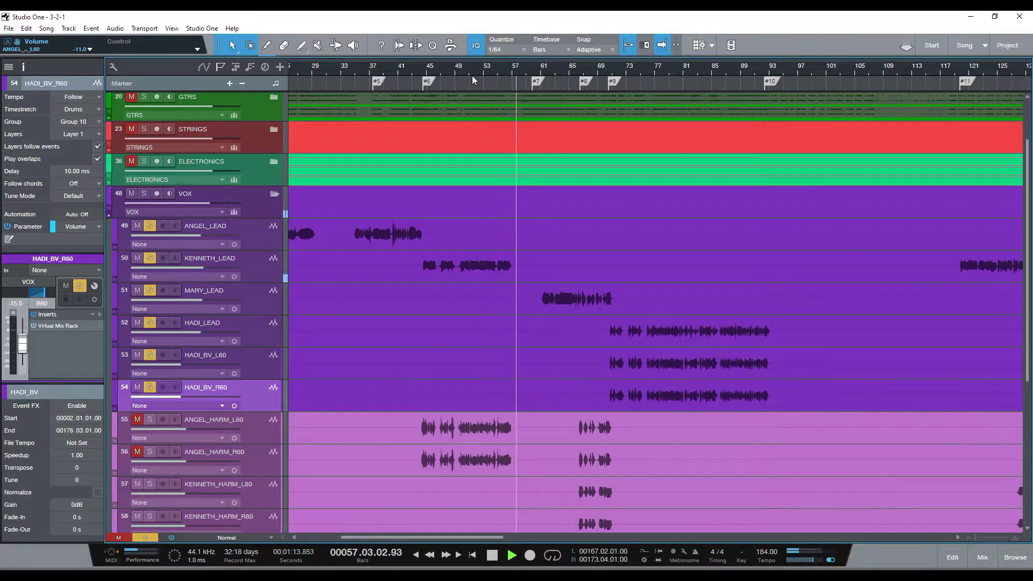
key("space")
left_click(539, 71)
key("space")
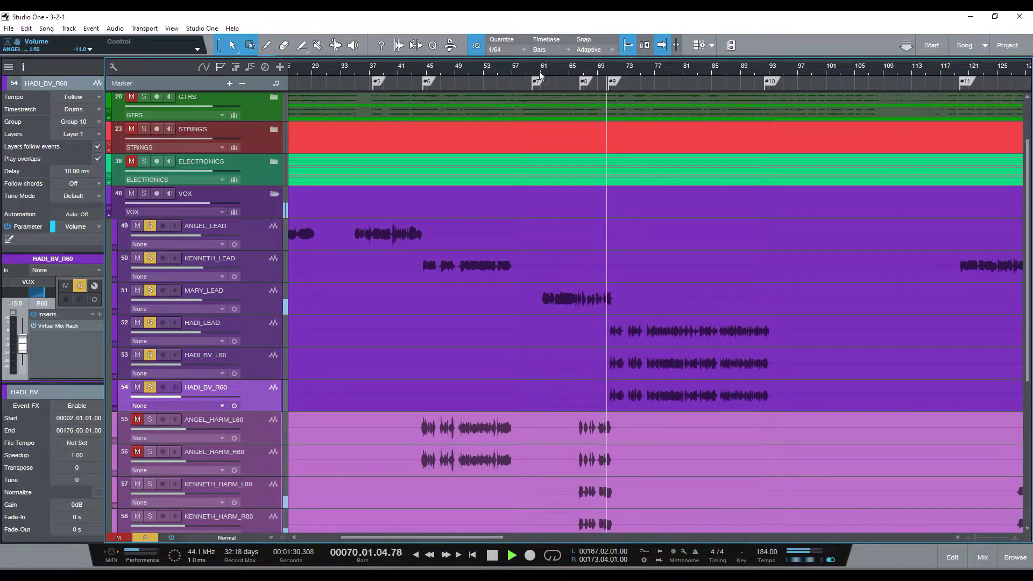
- Stop playback, unsolo and mute the HADI_BV backing vocals, and select HADI_LEAD
key("space")
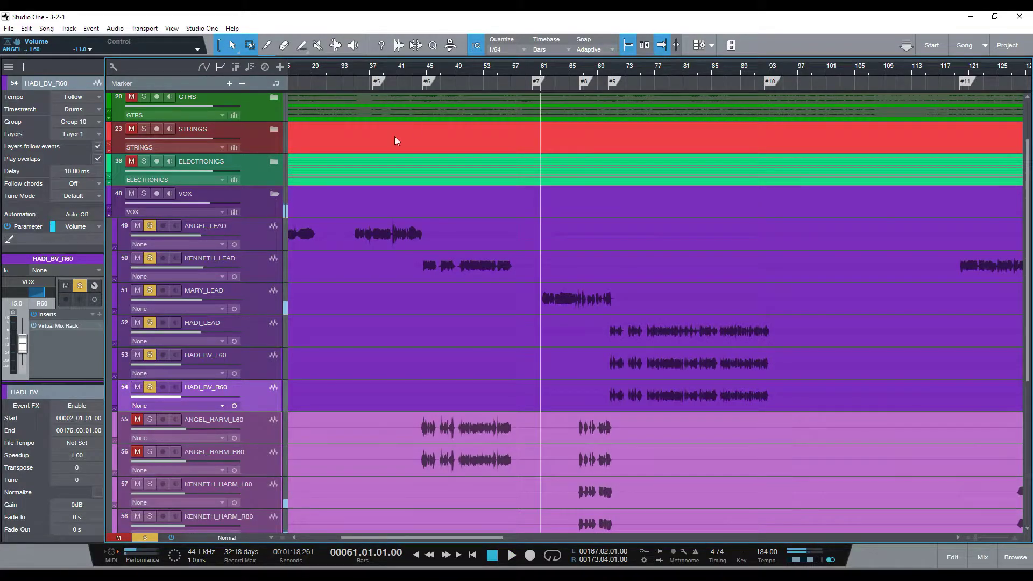
left_click(149, 354)
left_click(137, 354)
left_click(251, 324)
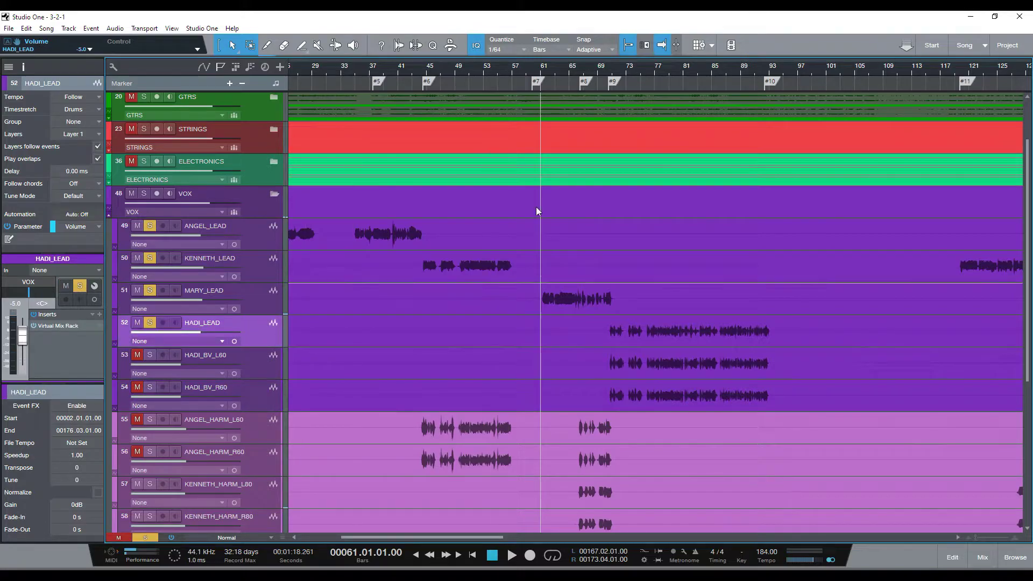
- Zoom in around bar 70 and play from just before HADI_LEAD enters
left_click(611, 74)
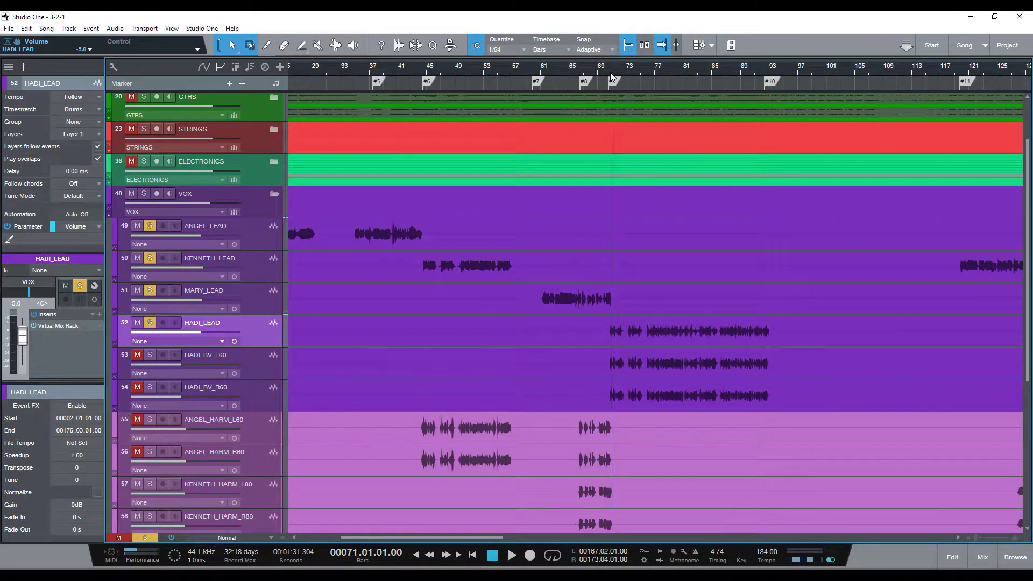
left_click(610, 73)
key("e")
key("e")
key("e")
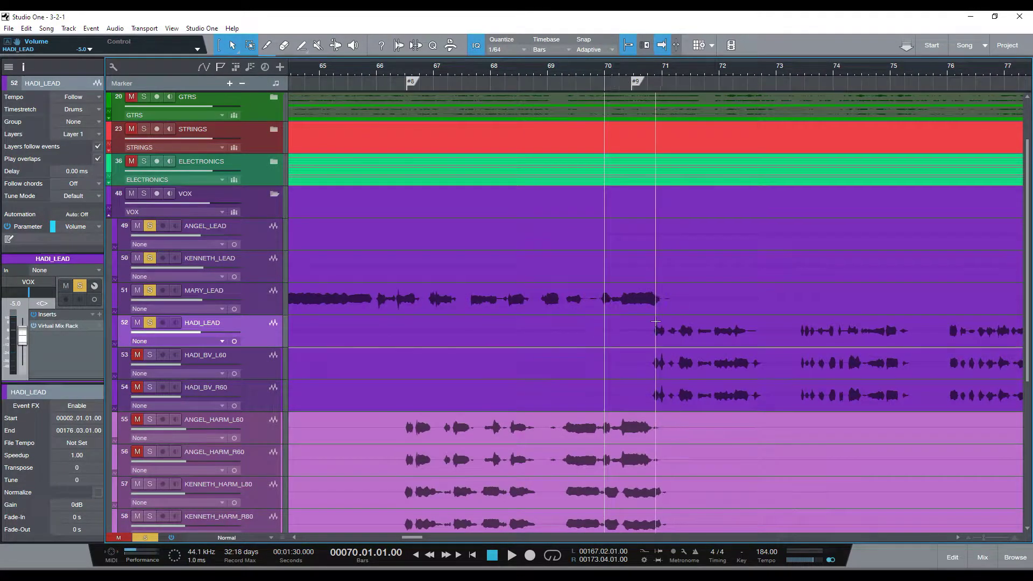
left_click(630, 72)
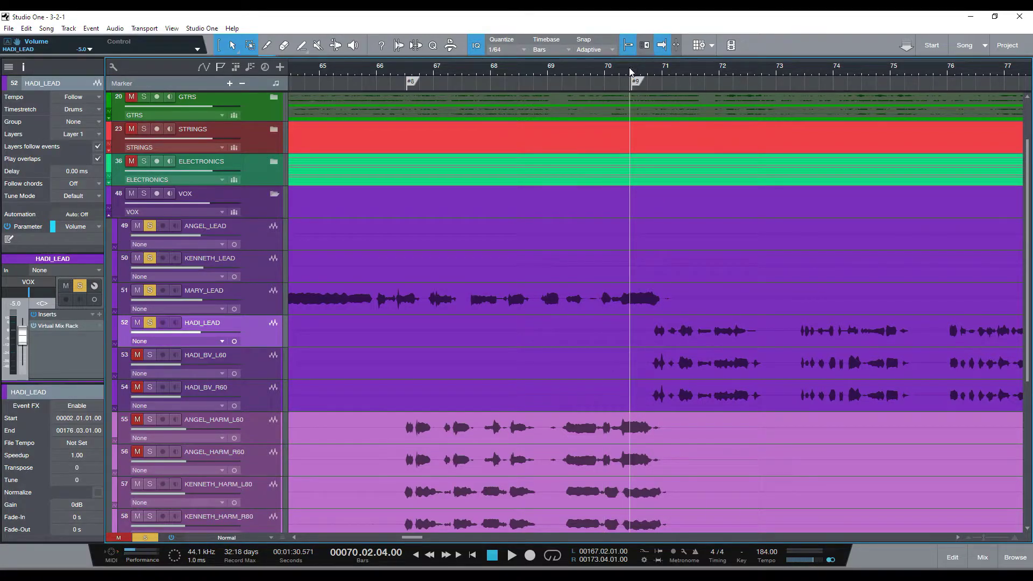
key("space")
key("w")
key("w")
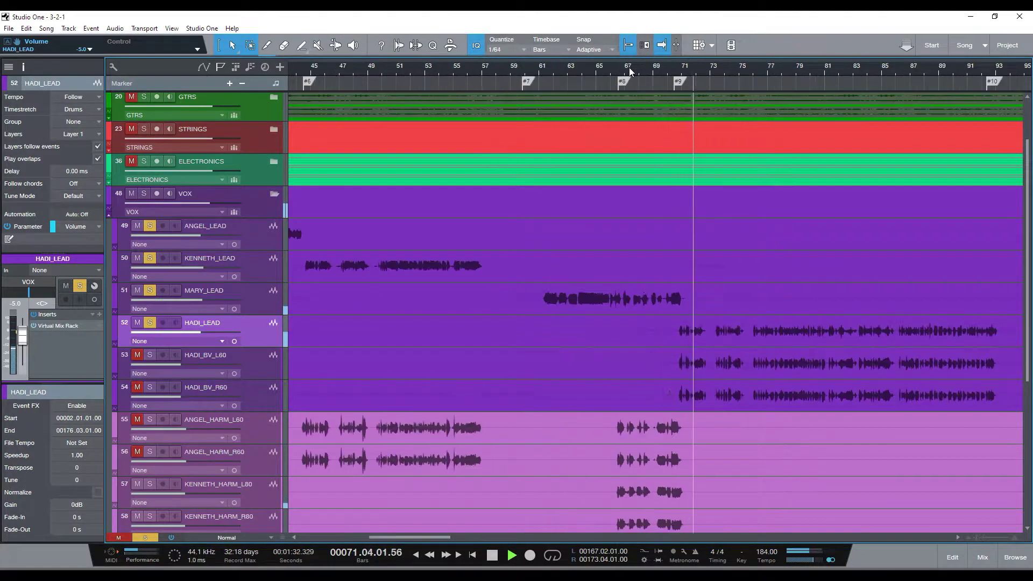
scroll(588, 209, "right", 3)
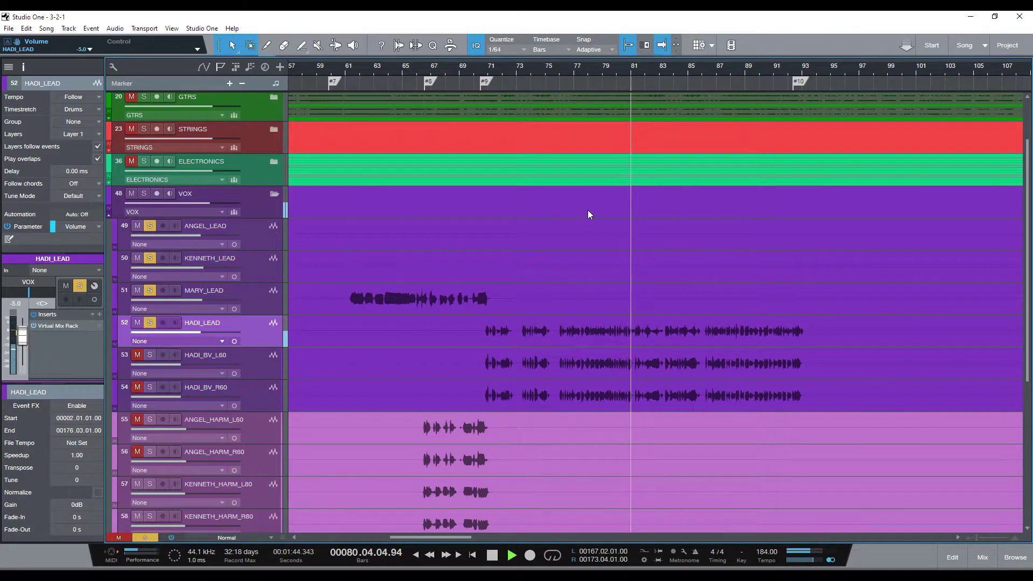
- Show the Console during playback, return to the full-song arrangement, then stop at bar 70
key("F3")
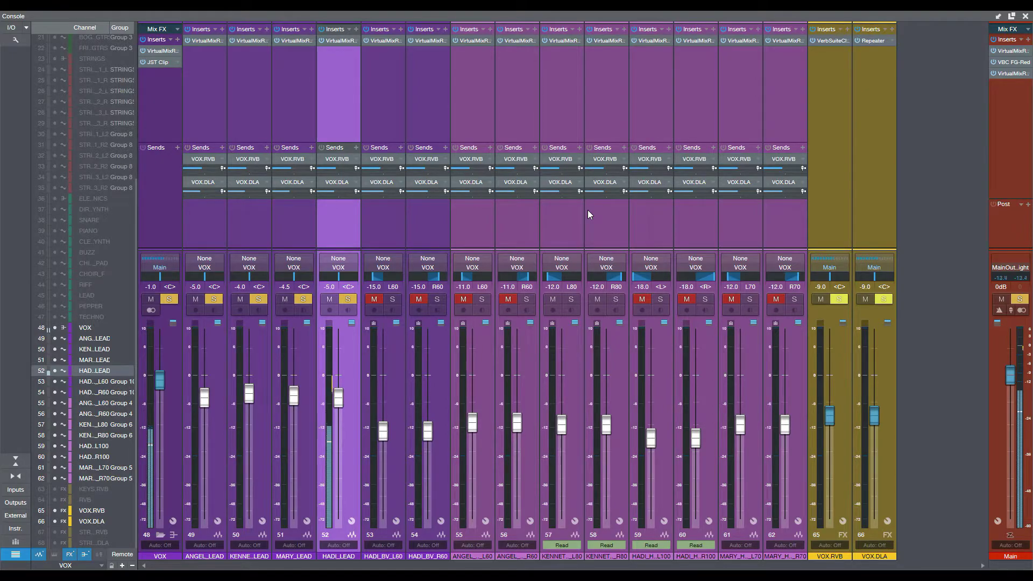
key("F3")
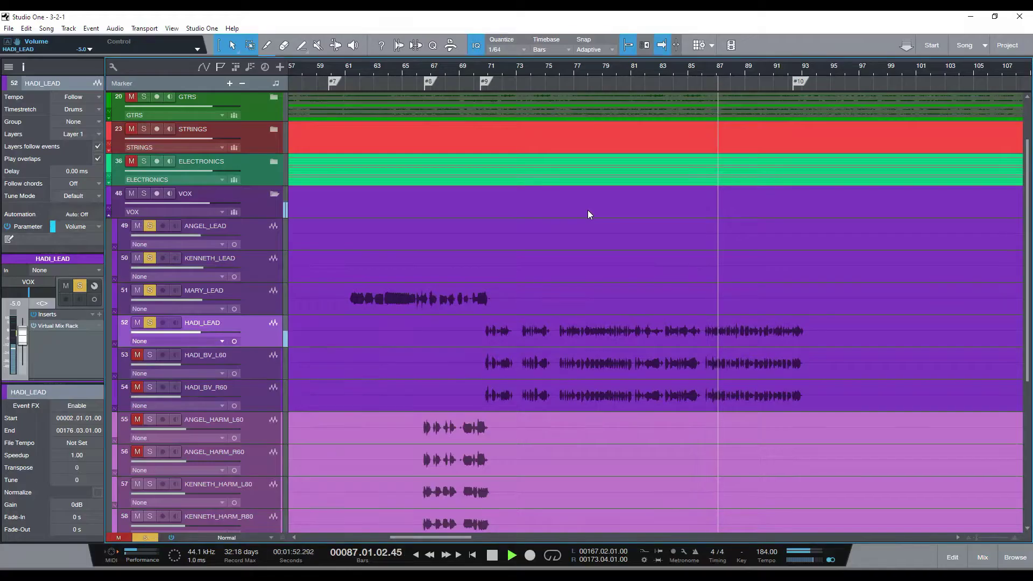
key("z")
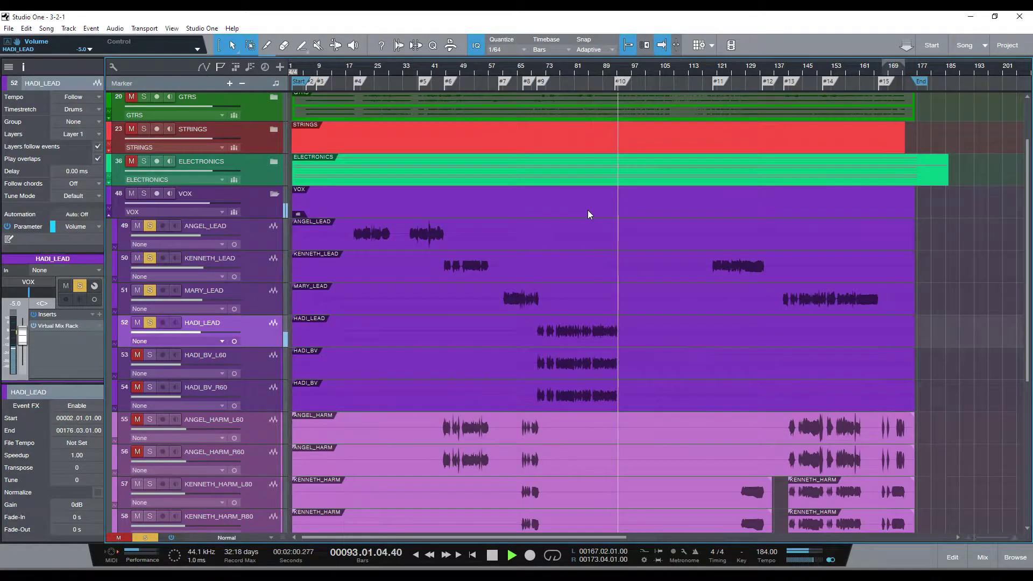
key("space")
- Unmute and re-solo the HADI_BV backing vocals, then play from bar 70 in the arrangement
key("F3")
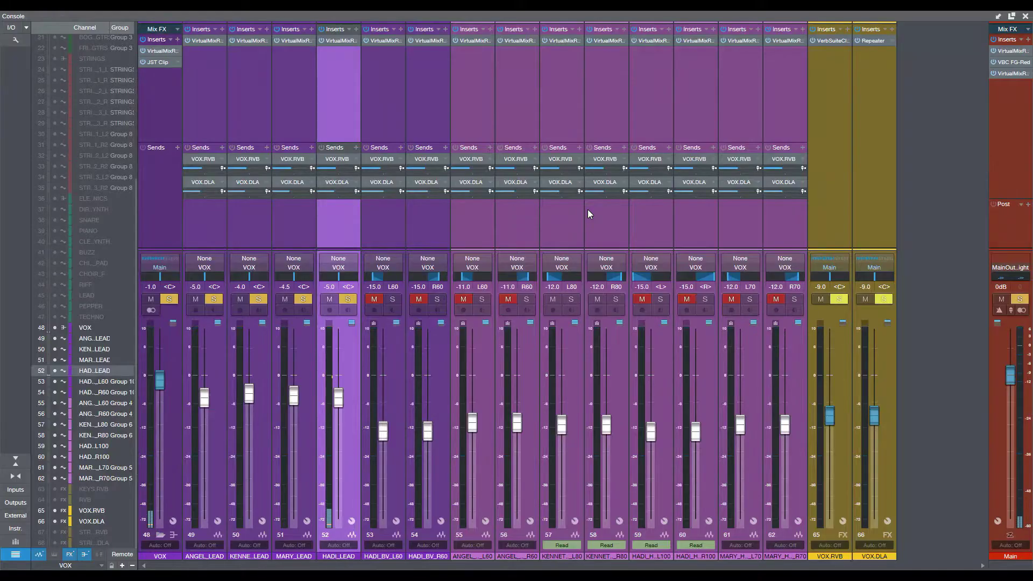
left_click(374, 299)
left_click(393, 299)
key("F3")
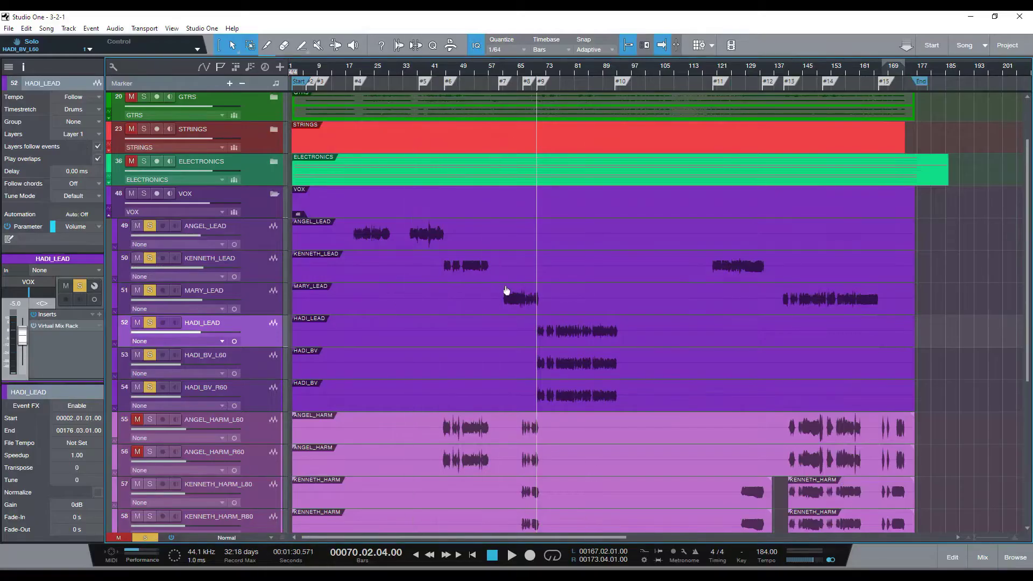
key("space")
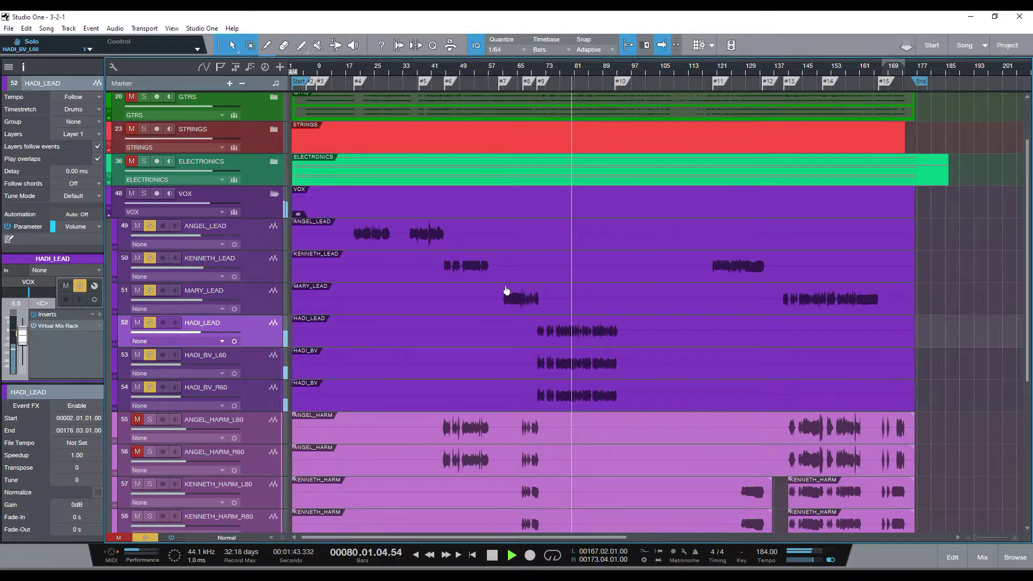
- Scroll down to the vocal tracks and bring up the Console with the VOX.RVB and VOX.DLA returns
scroll(506, 291, "down", 1)
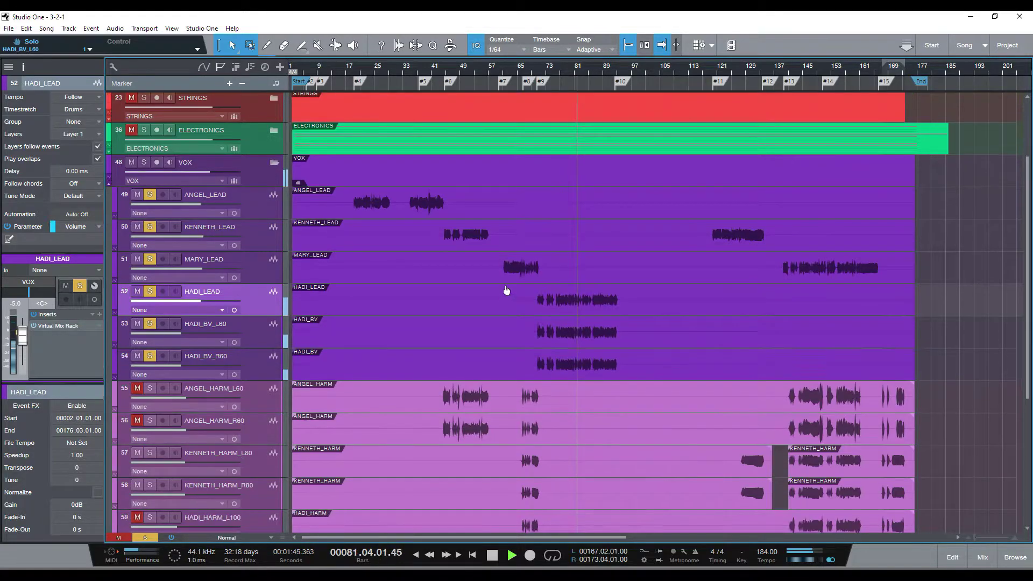
scroll(507, 291, "down", 1)
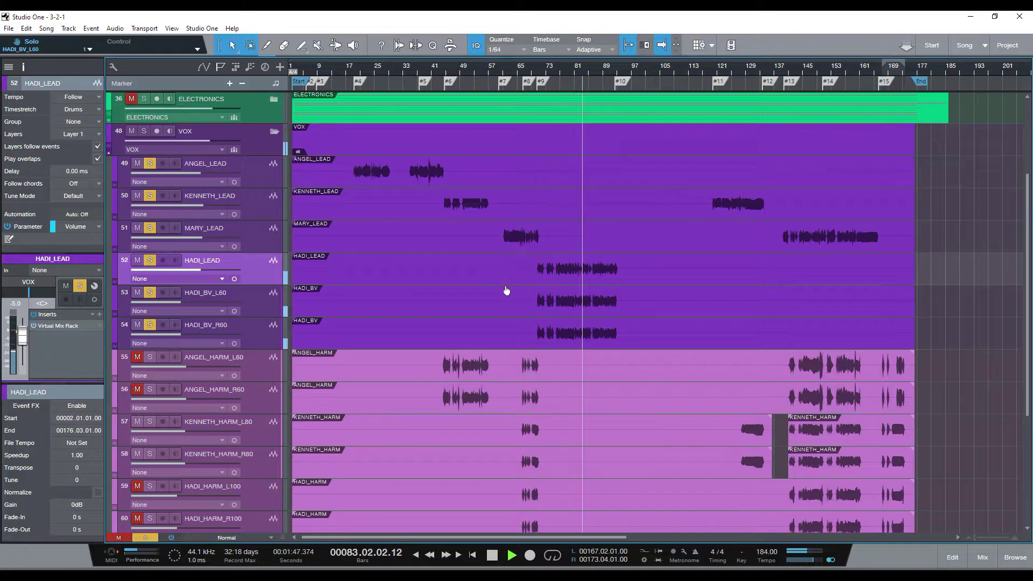
key("F3")
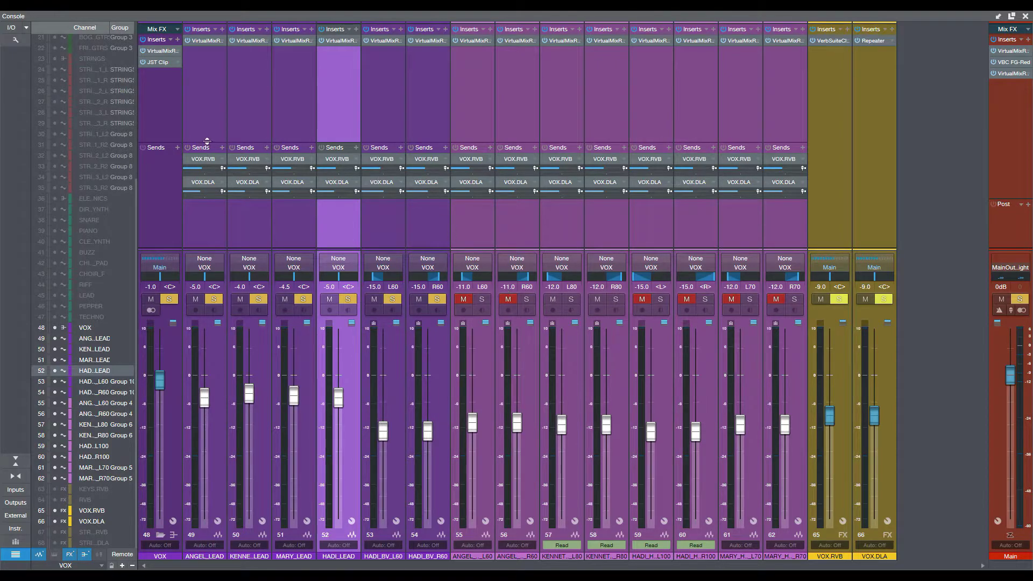
- Open ANGEL_LEAD's VirtualMixRack insert with the Angel Vocals chain and position it over the arrangement
left_click(196, 62)
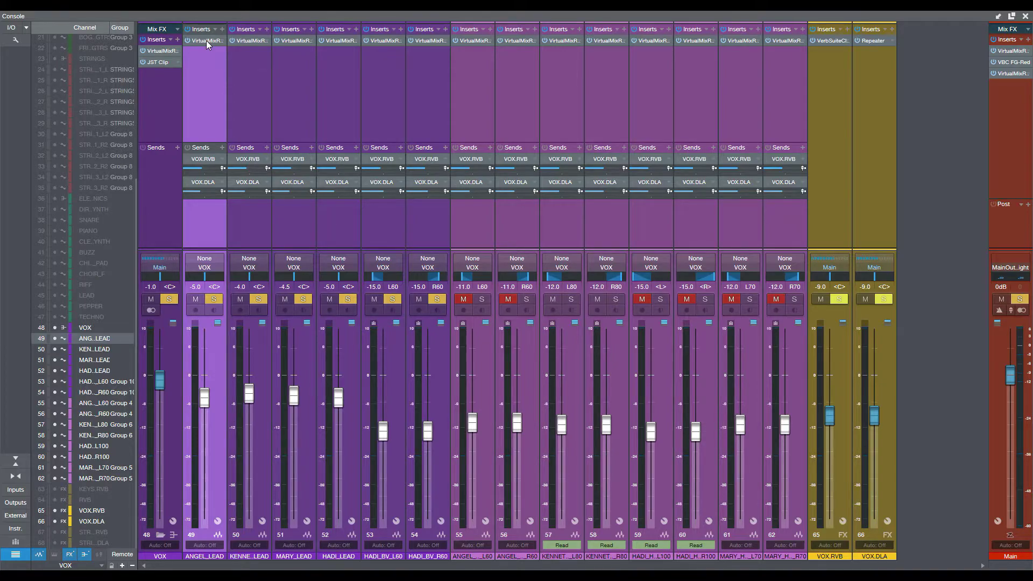
left_click(205, 40)
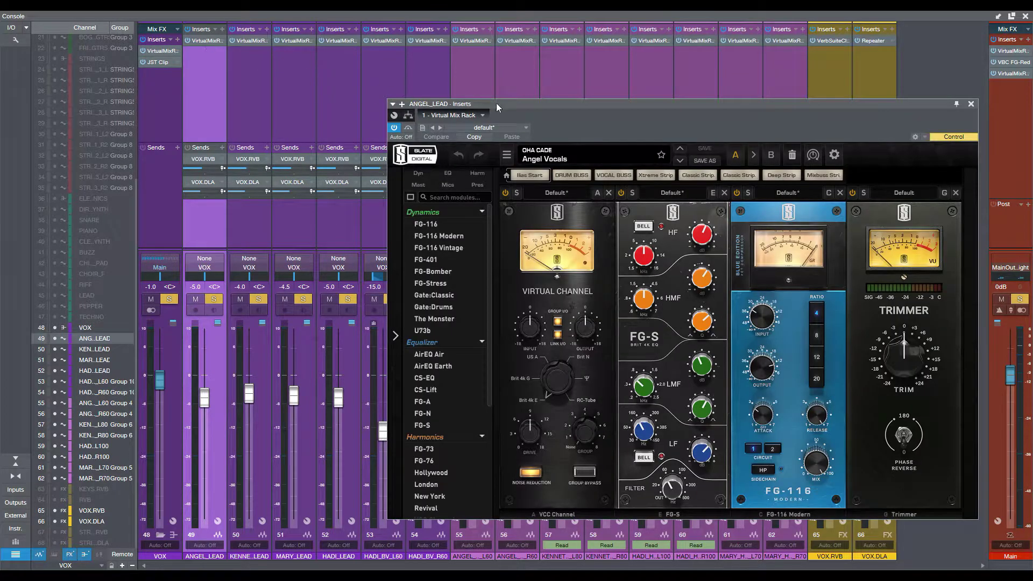
left_click_drag(556, 106, 541, 56)
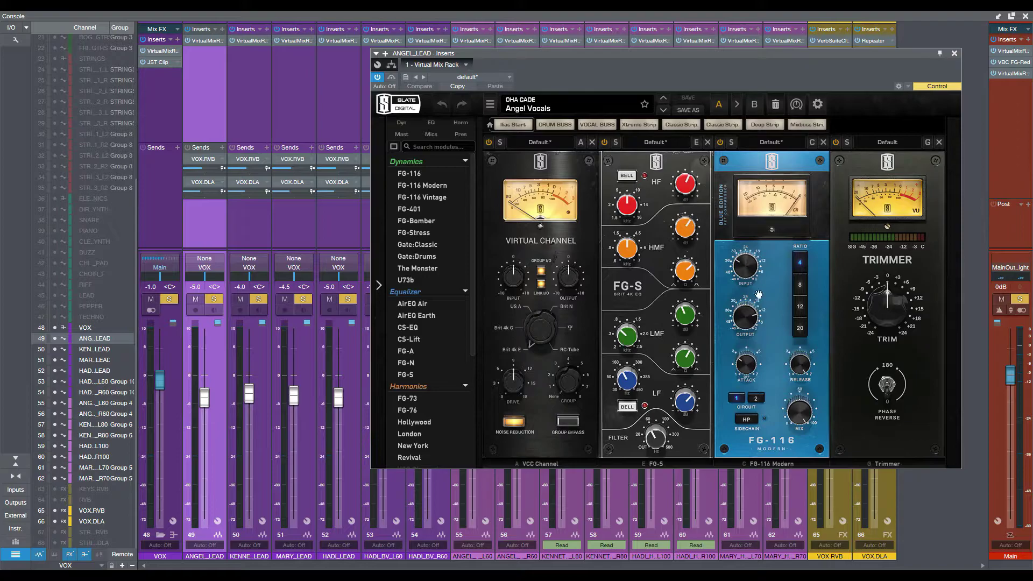
left_click_drag(716, 54, 693, 47)
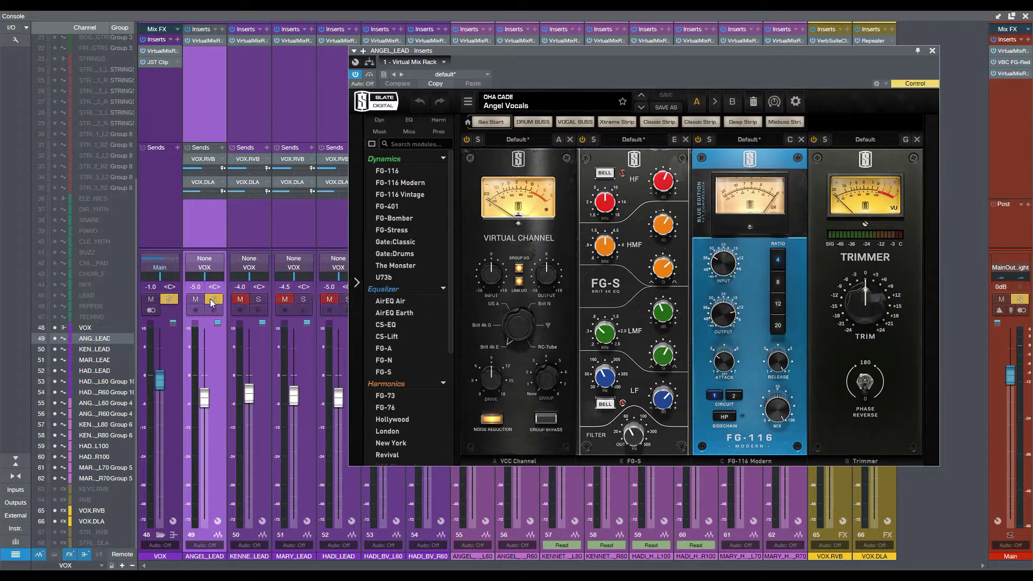
key("F3")
left_click_drag(430, 50, 531, 86)
- Set the playhead to bar 19, reopen the Console, reposition the Angel Vocals rack, and play
left_click(353, 71)
key("F3")
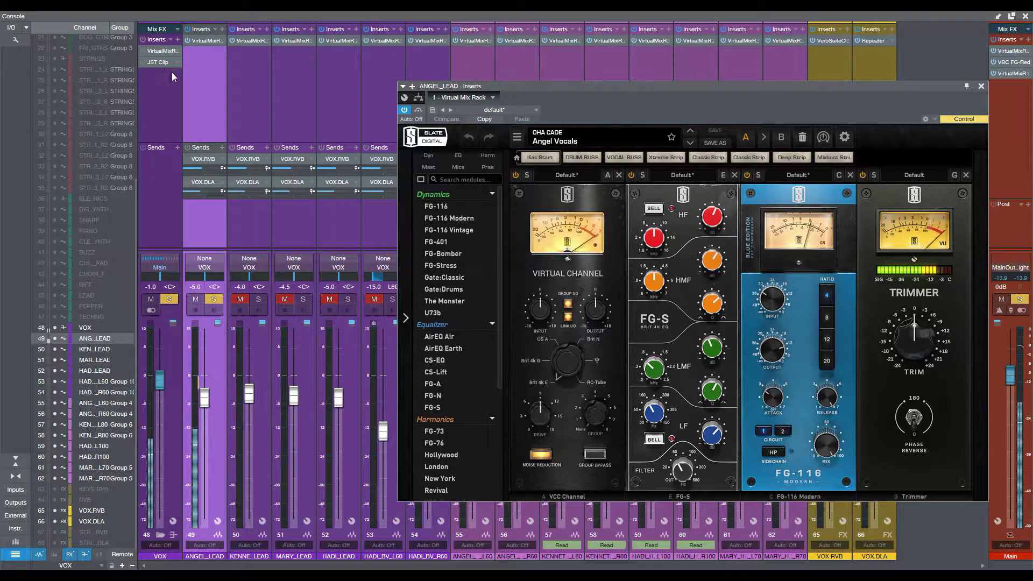
left_click_drag(550, 89, 479, 62)
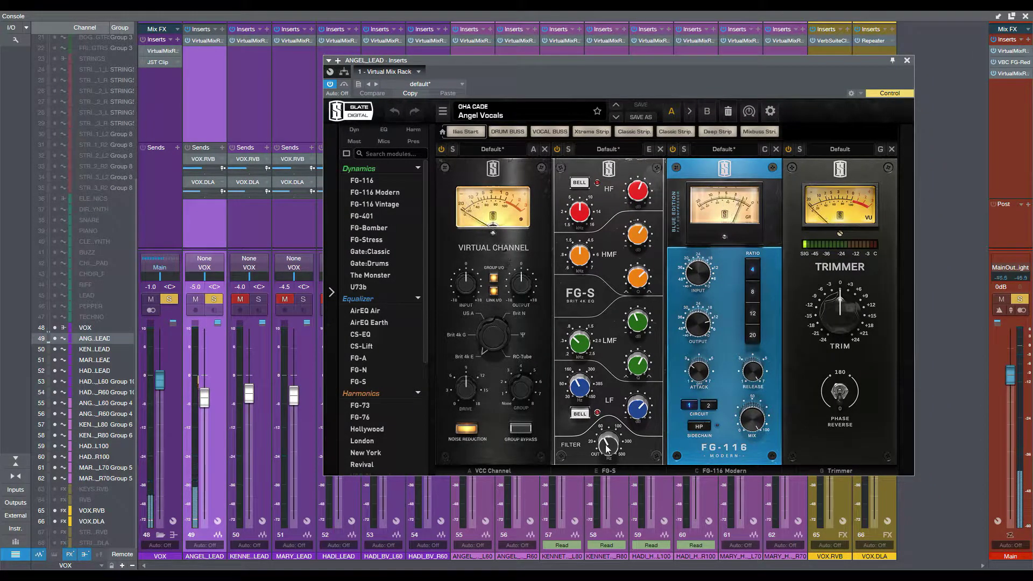
mouse_move(605, 446)
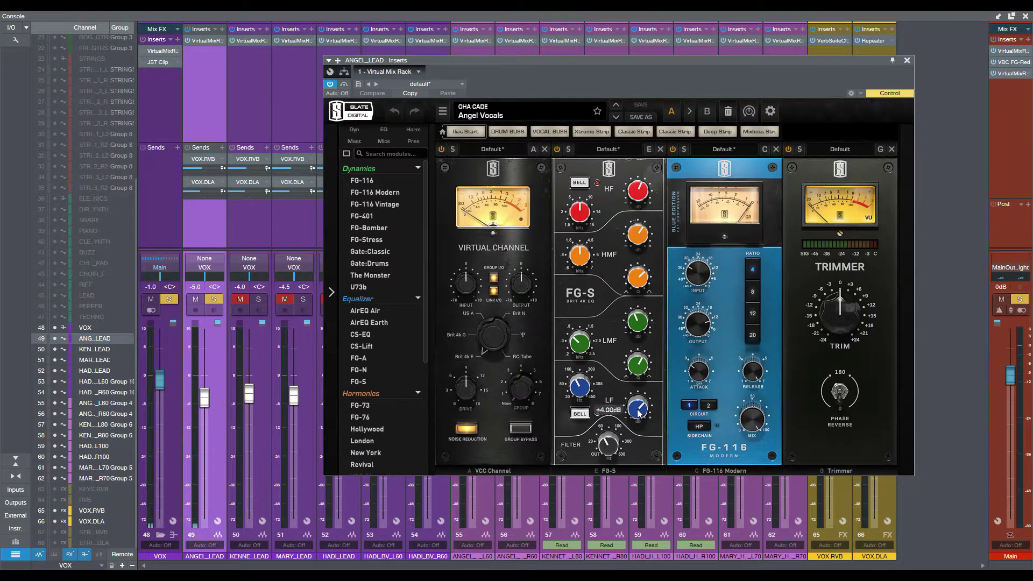
mouse_move(580, 340)
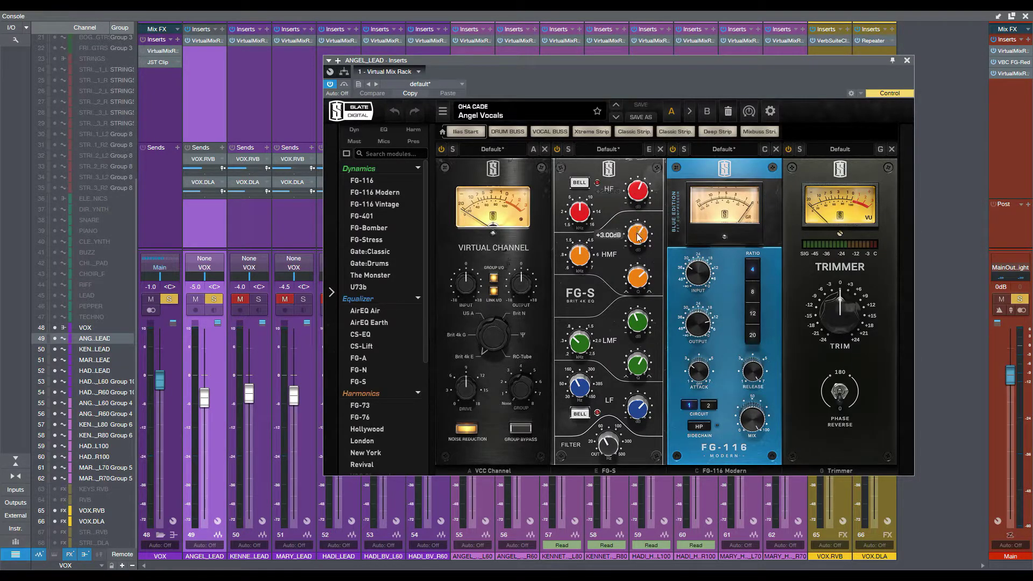
mouse_move(638, 198)
key("space")
- Solo KENNETH_LEAD, close the ANGEL_LEAD rack, move the playhead earlier, and reopen the Console
left_click(258, 301)
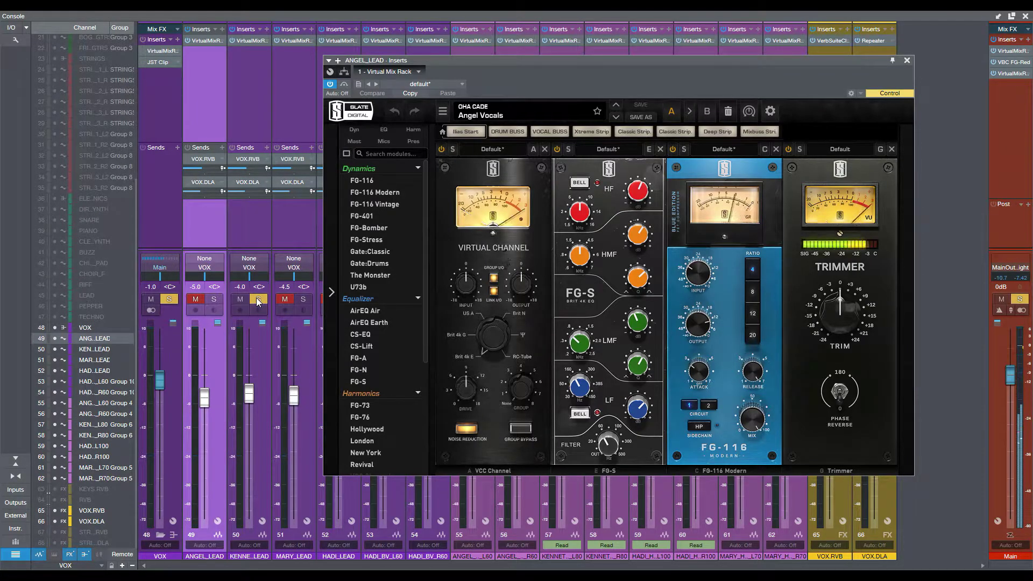
key("F3")
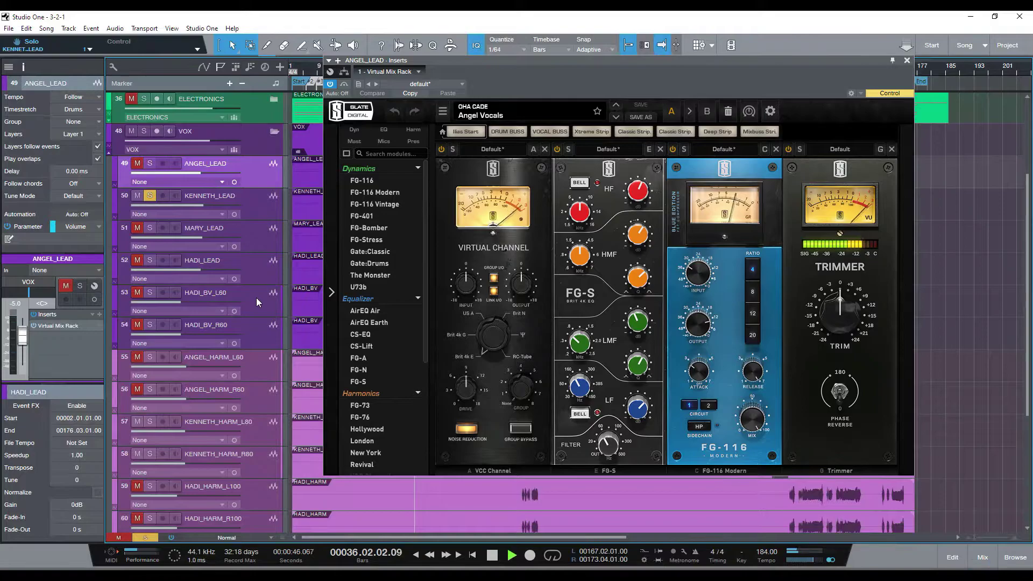
left_click(911, 61)
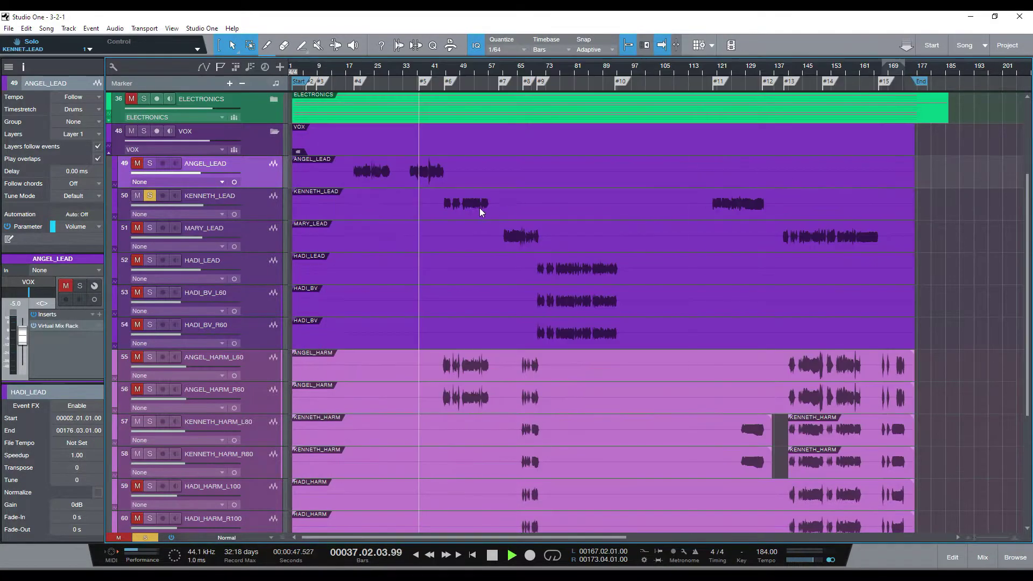
left_click(443, 70)
key("F3")
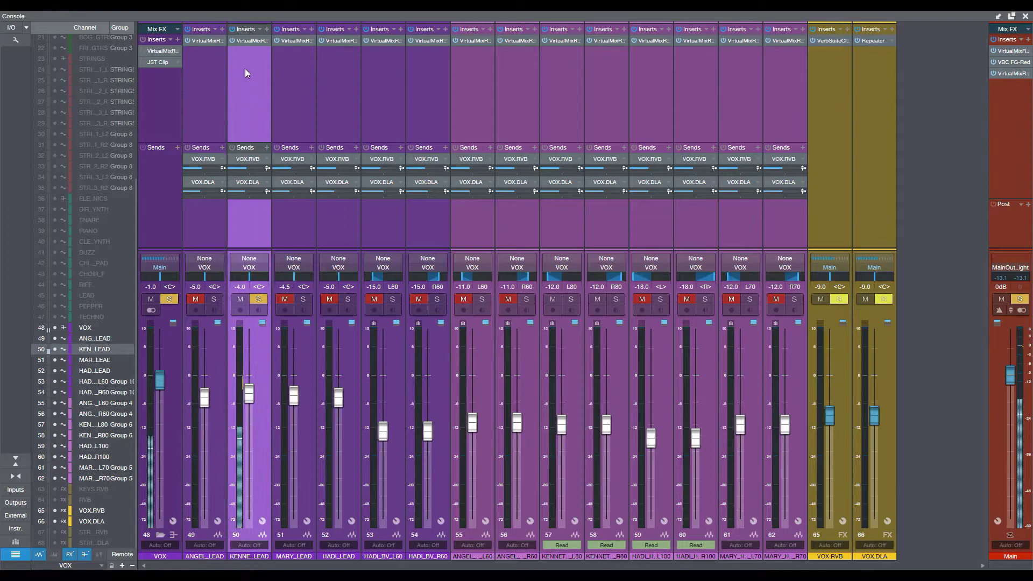
- Open KENNETH_LEAD's Kenneth Vocals insert rack and play the song
left_click(248, 40)
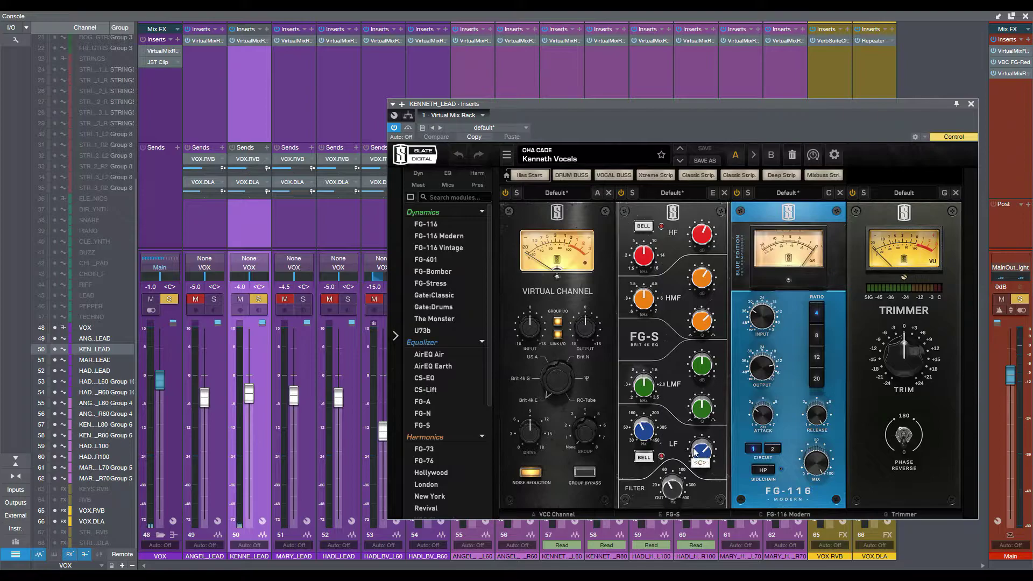
mouse_move(672, 486)
mouse_move(645, 430)
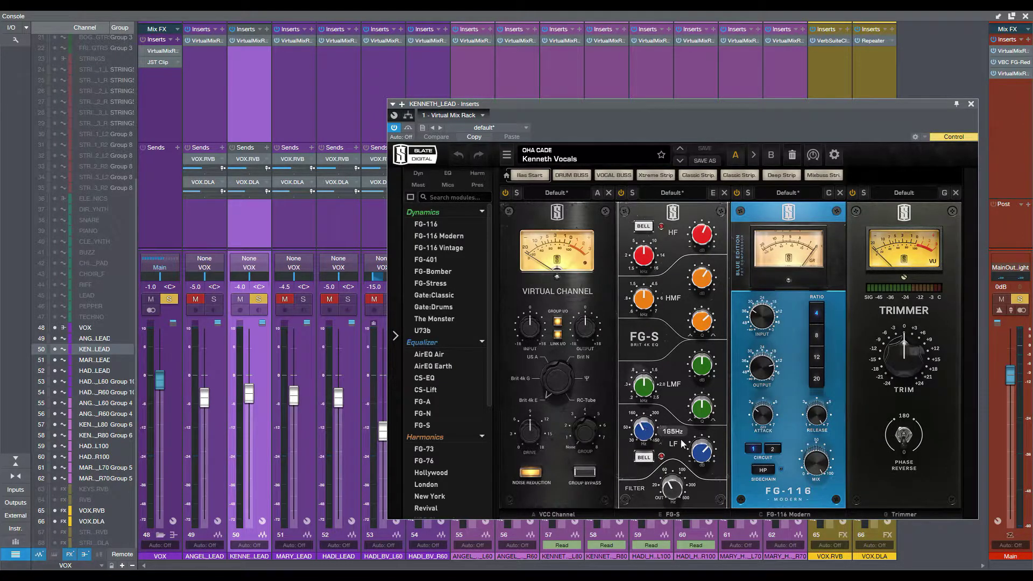
mouse_move(698, 453)
mouse_move(704, 277)
mouse_move(648, 257)
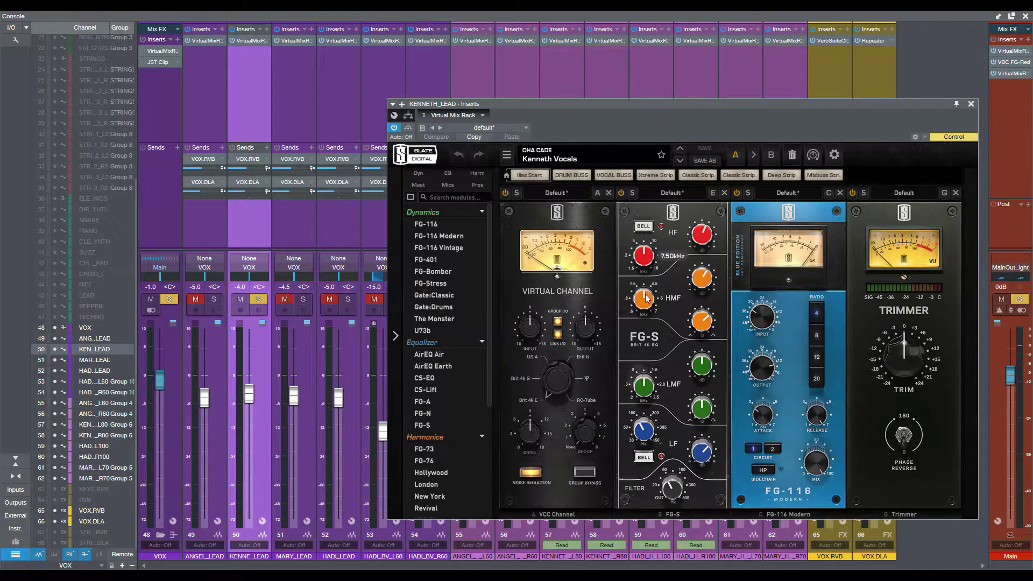
mouse_move(647, 300)
key("space")
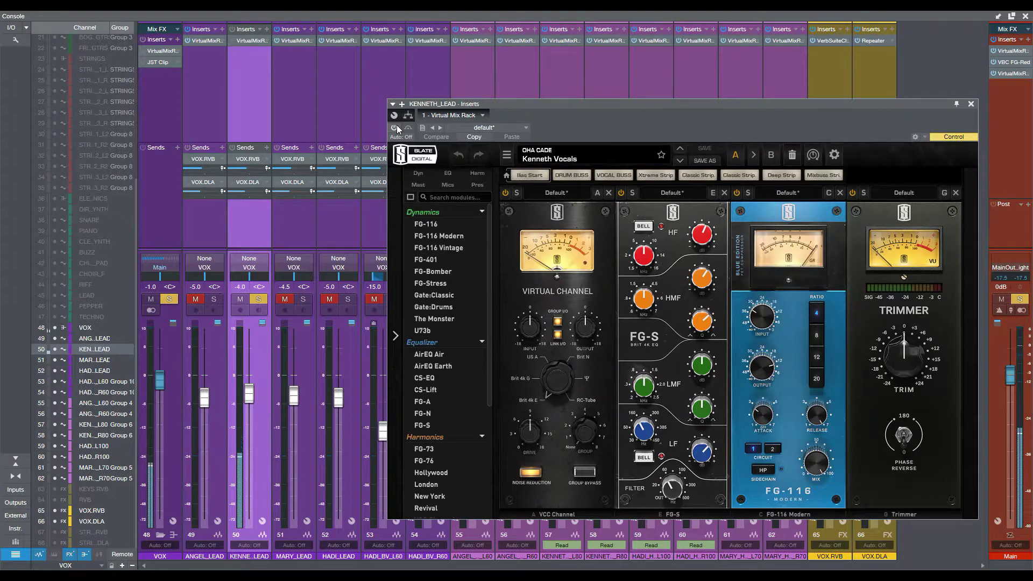
- Turn the Kenneth Vocals rack back on, then solo MARY_LEAD, muting KENNETH_LEAD
left_click(395, 127)
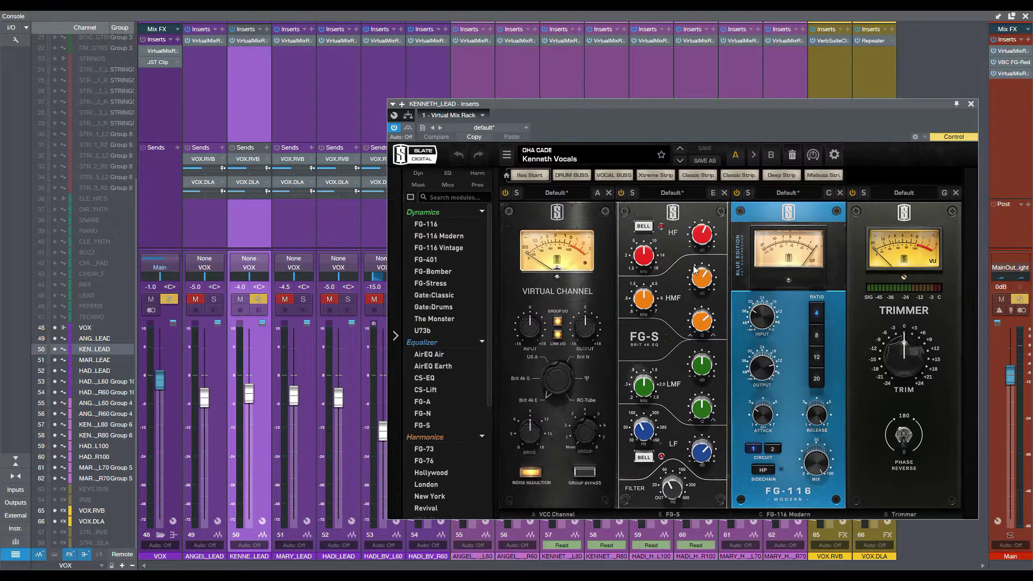
mouse_move(695, 270)
left_click(304, 300)
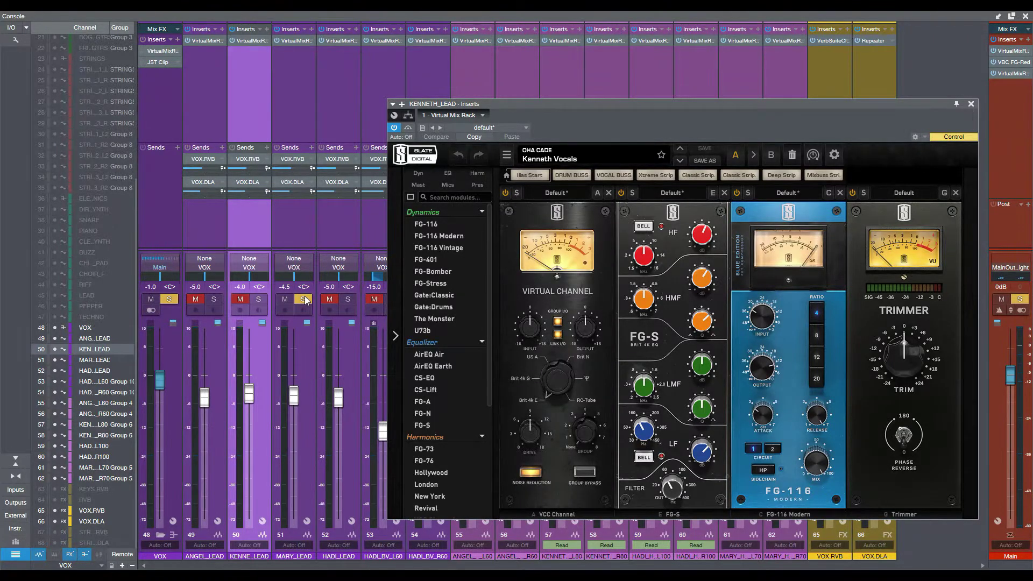
- Select MARY_LEAD while toggling between Console and arrangement, then close the open effects rack
left_click(301, 133)
key("F3")
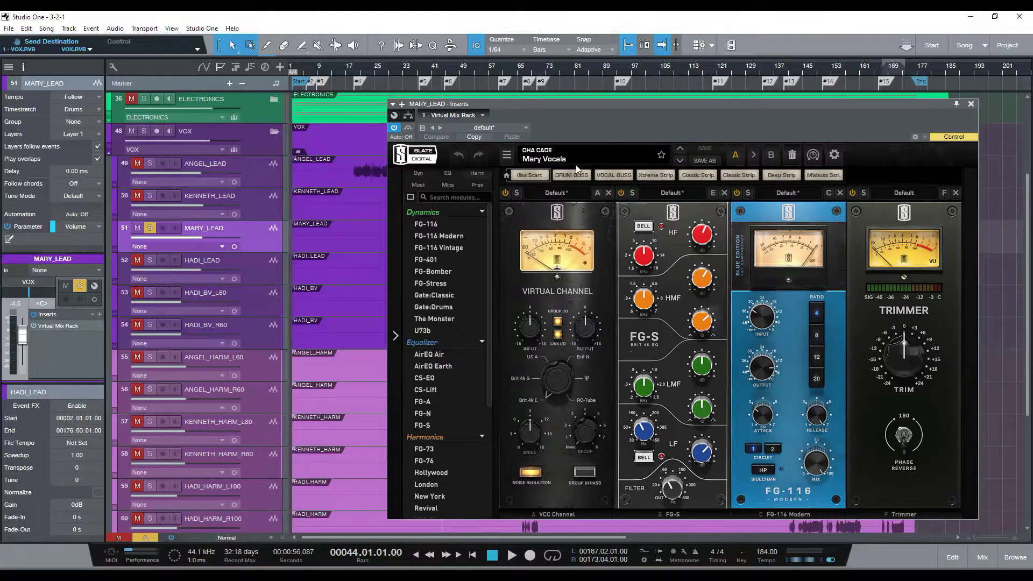
key("F3")
left_click(202, 127)
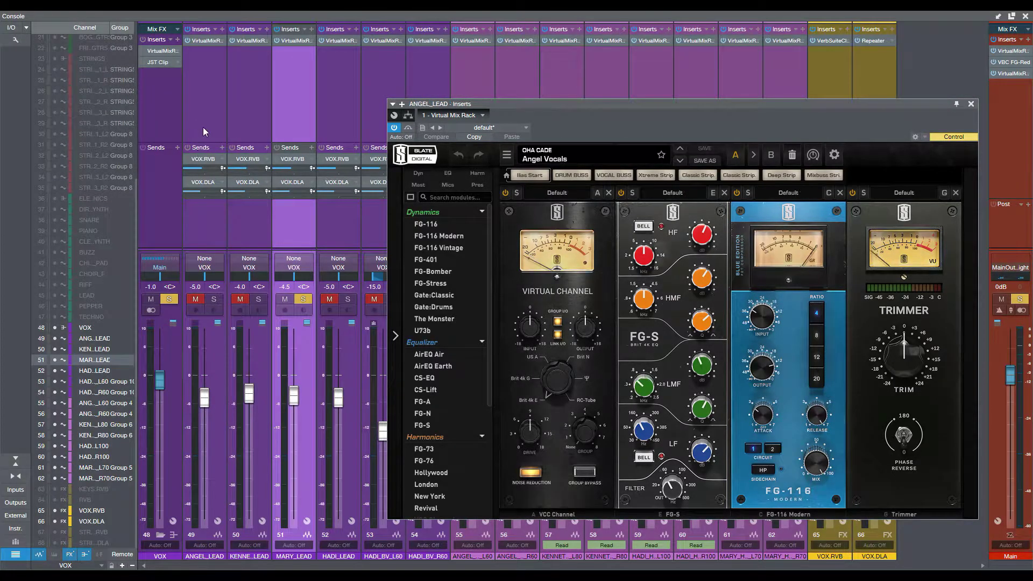
left_click(284, 114)
key("F3")
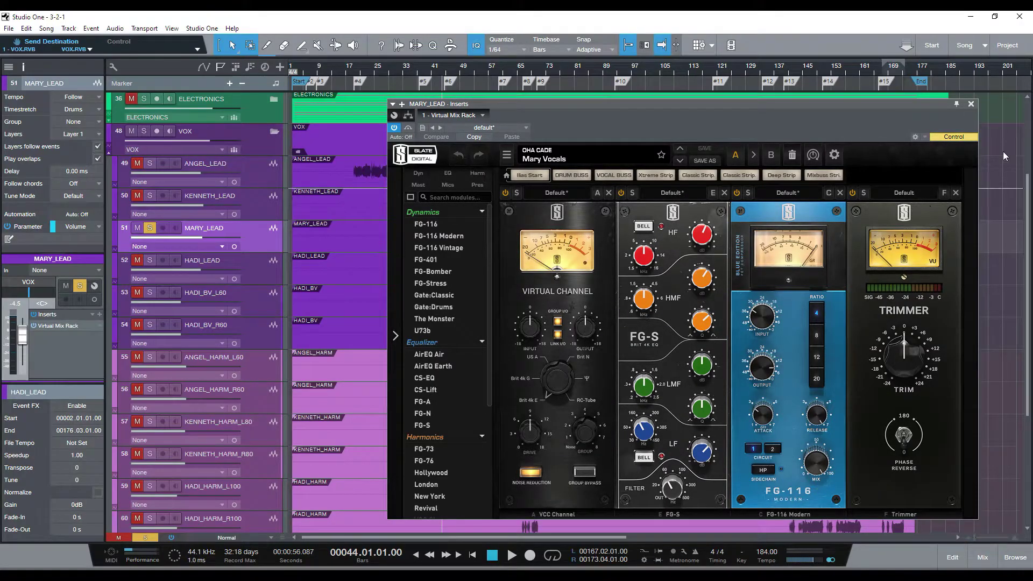
left_click(972, 105)
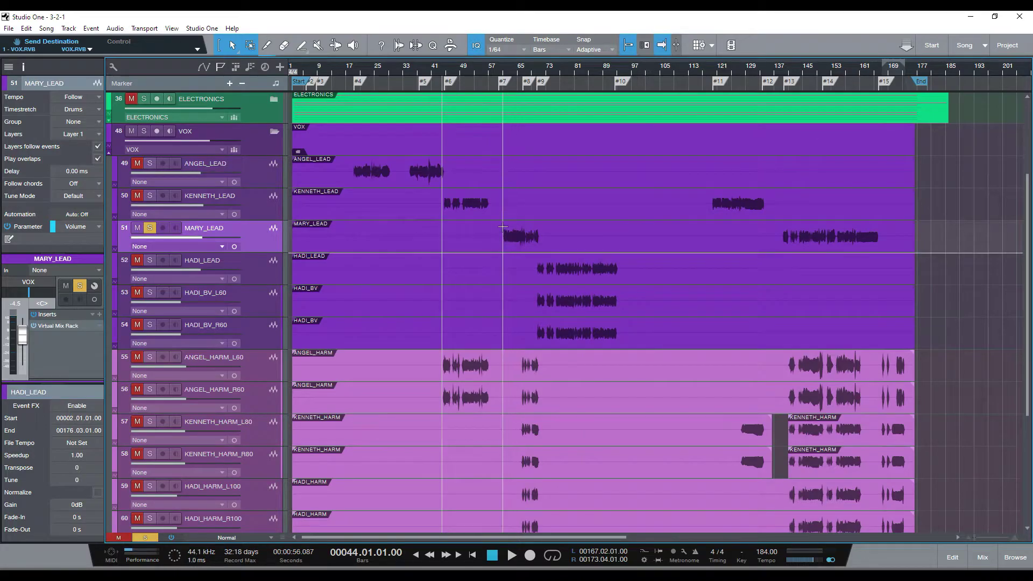
- Play from MARY_LEAD's vocal part in the Console and open its Mary Vocals rack
left_click(503, 227)
key("F3")
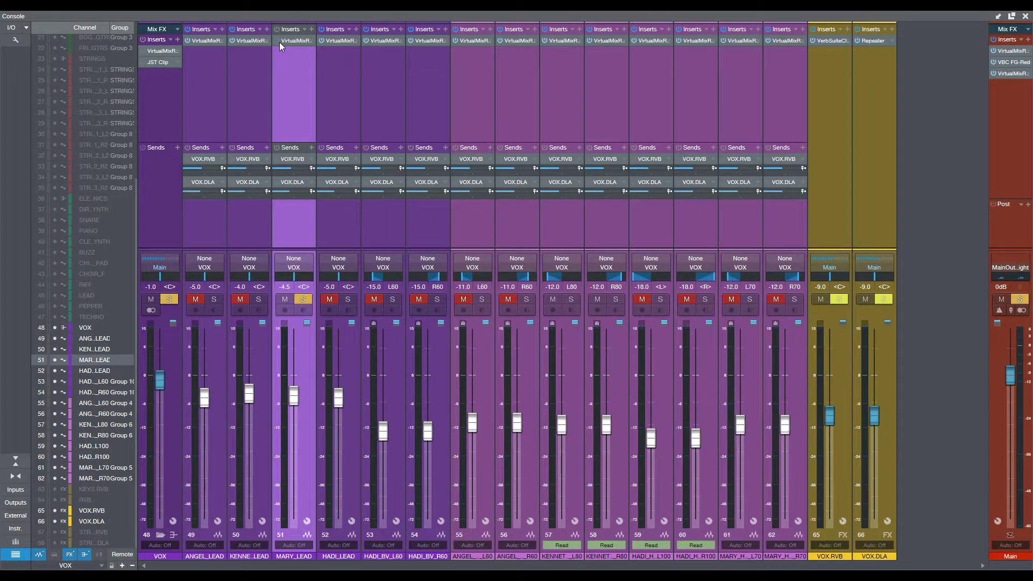
key("space")
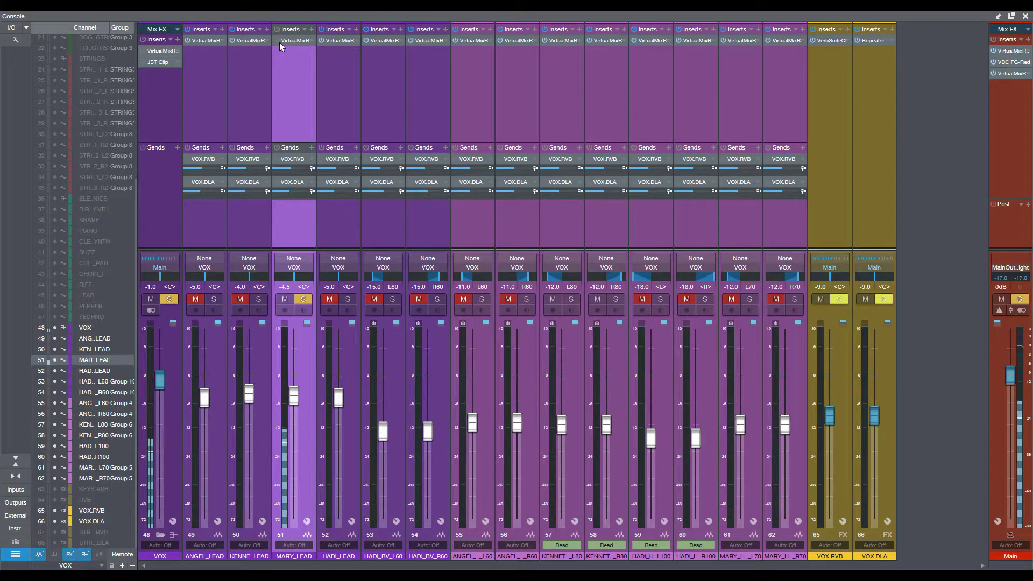
left_click(290, 41)
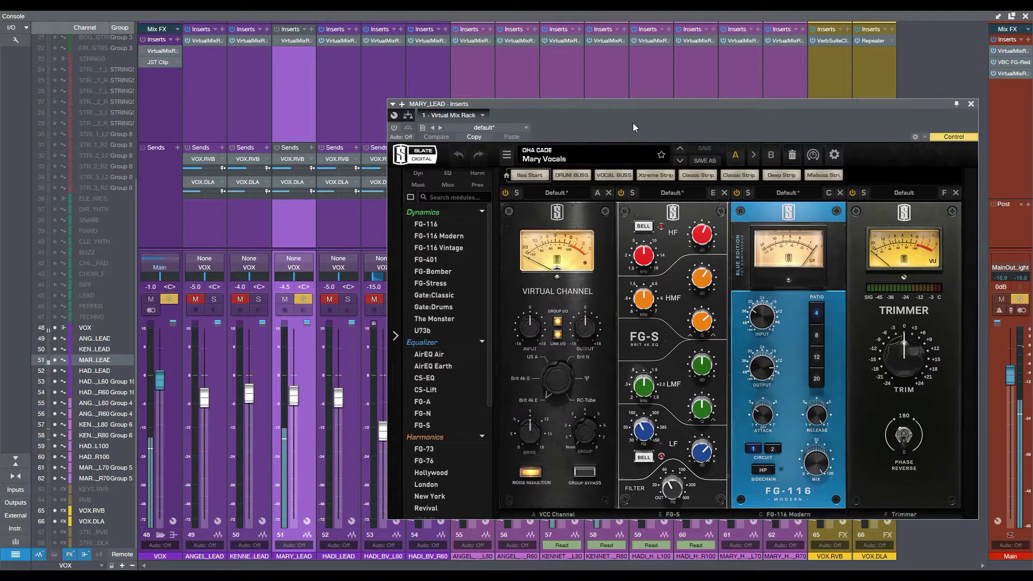
left_click_drag(634, 106, 611, 80)
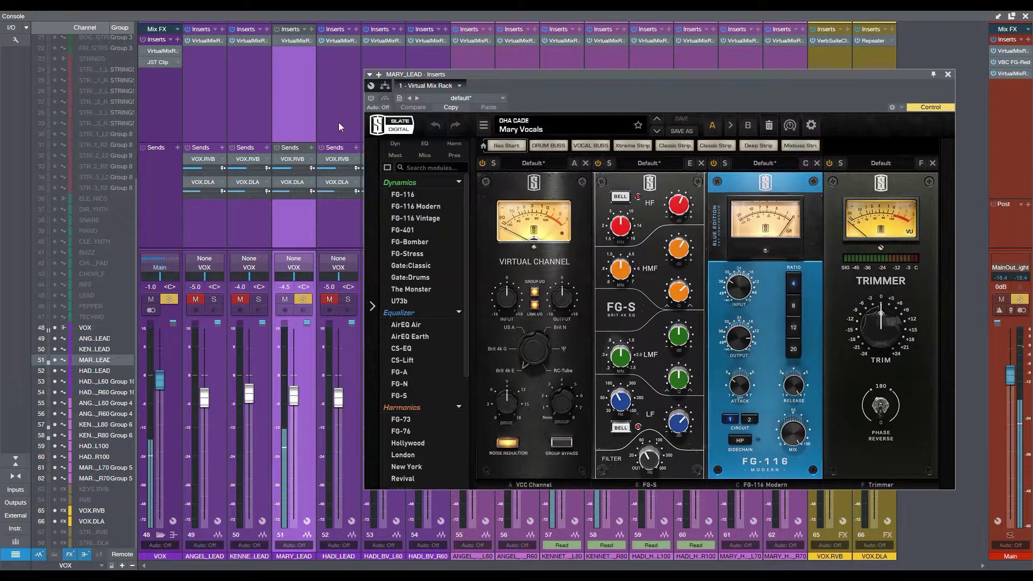
- Re-enable MARY_LEAD's Mary Vocals rack, check its FG-S EQ settings, and start playback
left_click(371, 97)
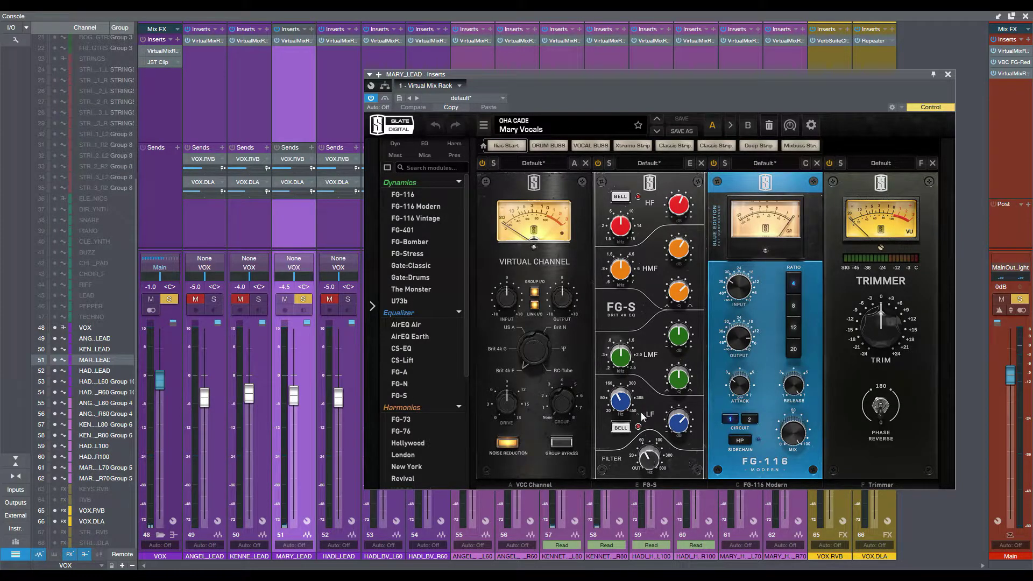
mouse_move(628, 401)
mouse_move(619, 270)
key("space")
- Close MARY_LEAD's rack and open HADI_LEAD's Hadi Vocals rack over the arrangement
left_click(948, 74)
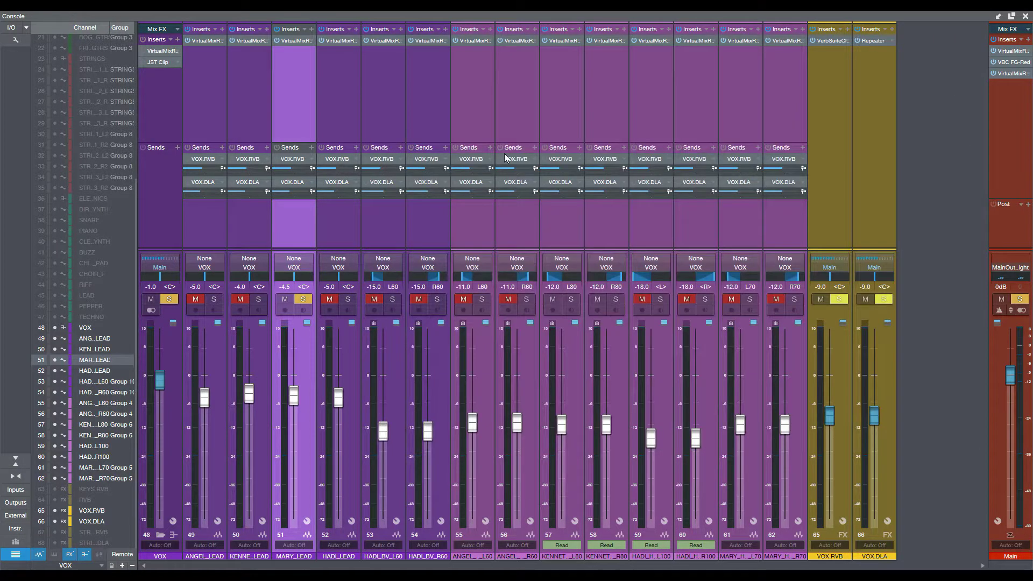
left_click(345, 113)
left_click(336, 41)
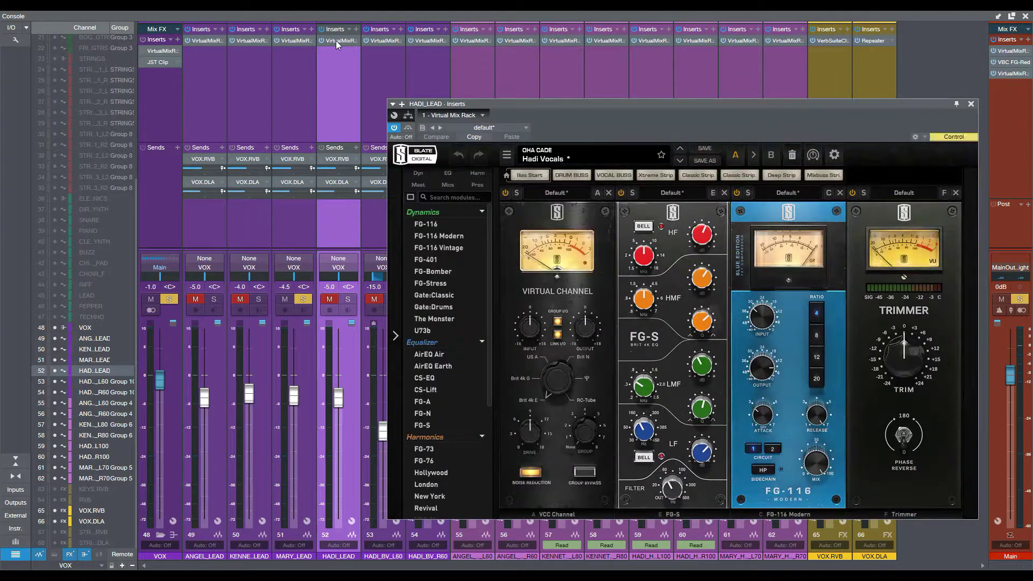
key("F3")
left_click_drag(579, 110, 608, 384)
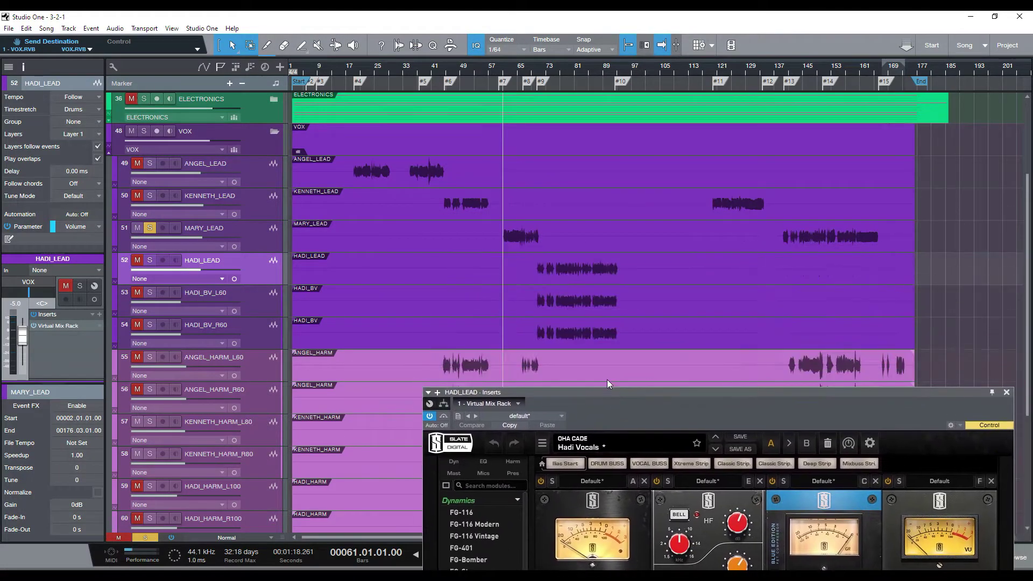
- Solo HADI_LEAD, play from bar 70, and toggle its rack back in the Console
left_click(536, 268)
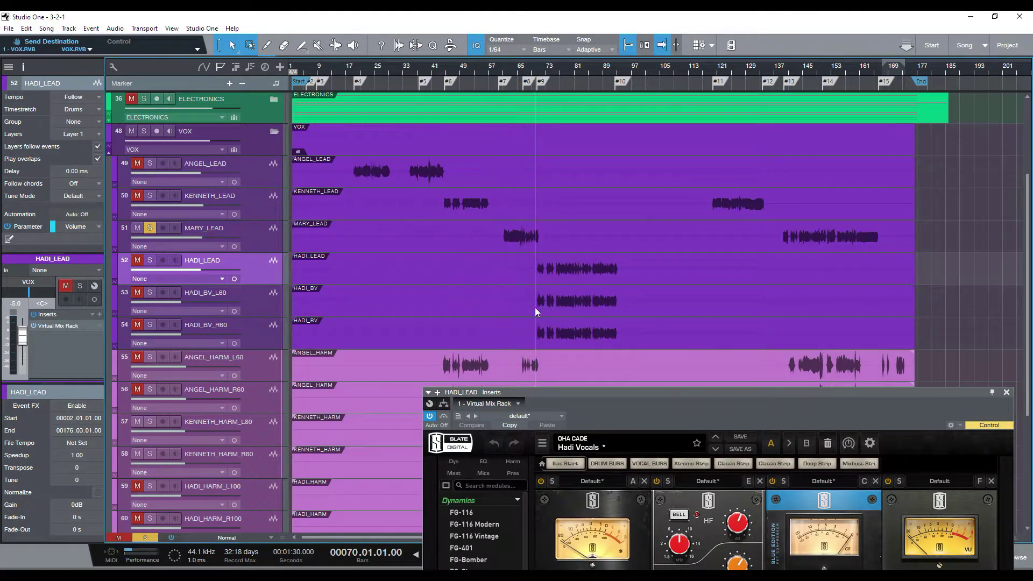
left_click_drag(595, 395, 500, 63)
left_click(150, 261)
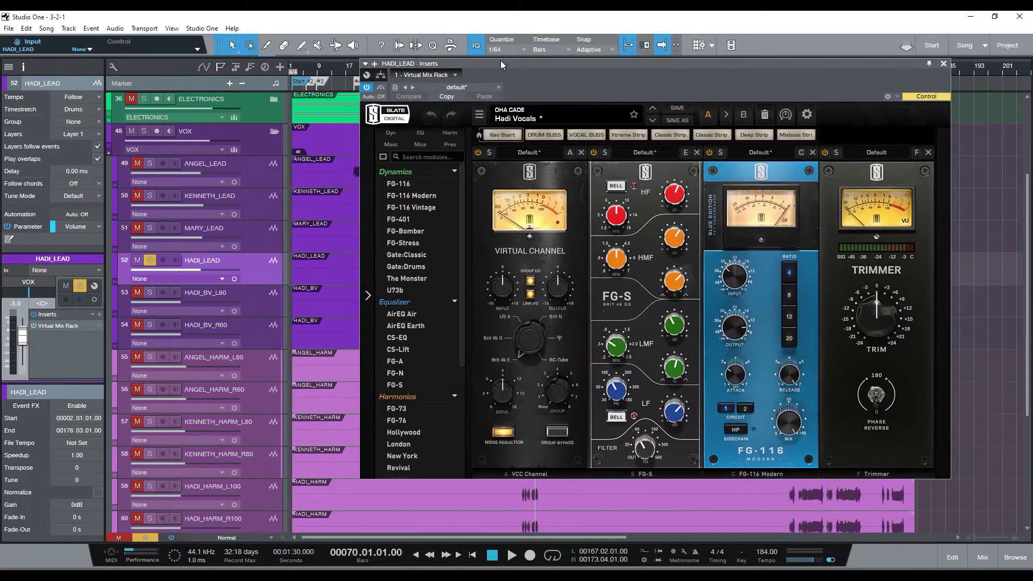
key("space")
key("F3")
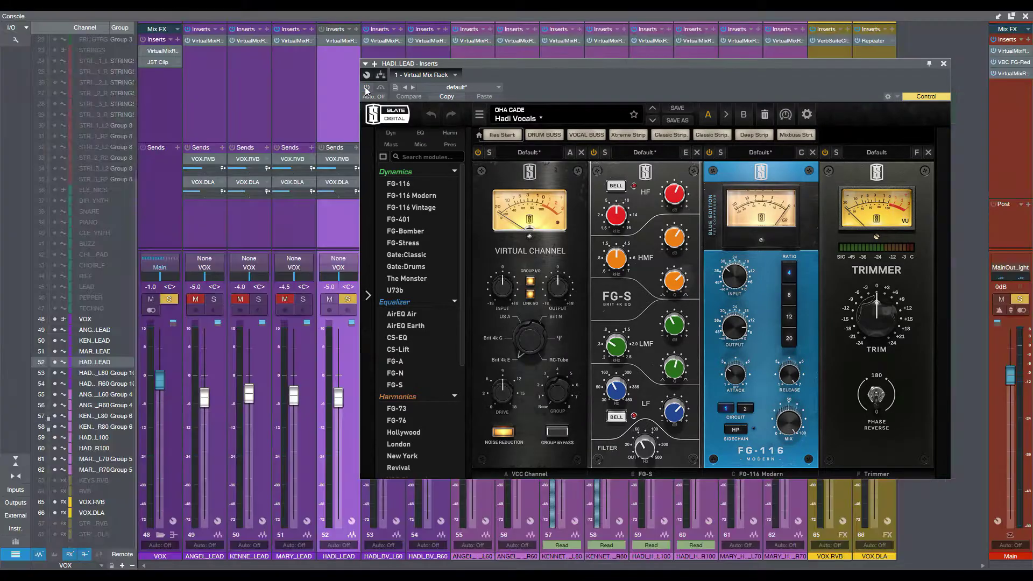
left_click_drag(493, 64, 524, 56)
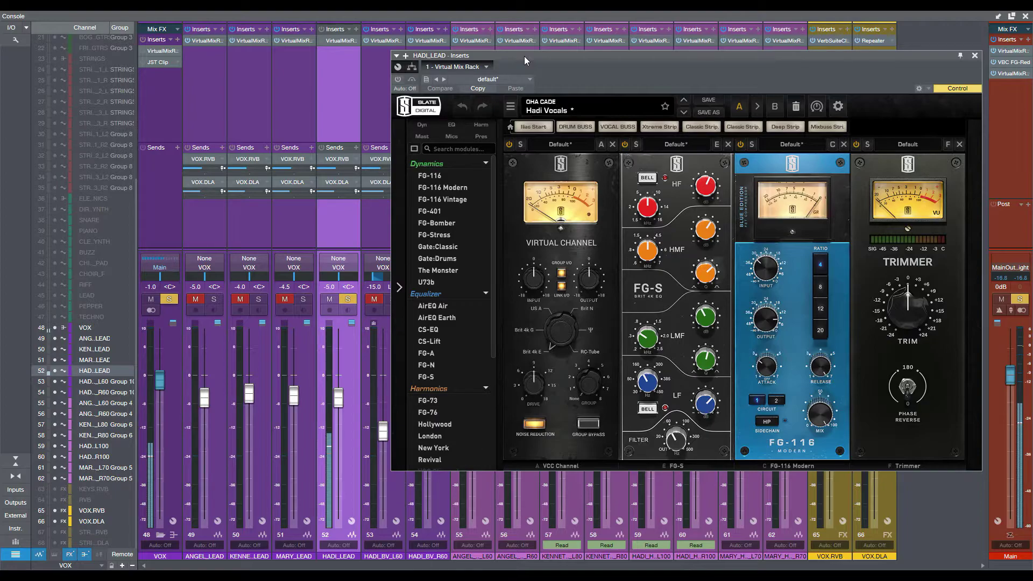
left_click(398, 80)
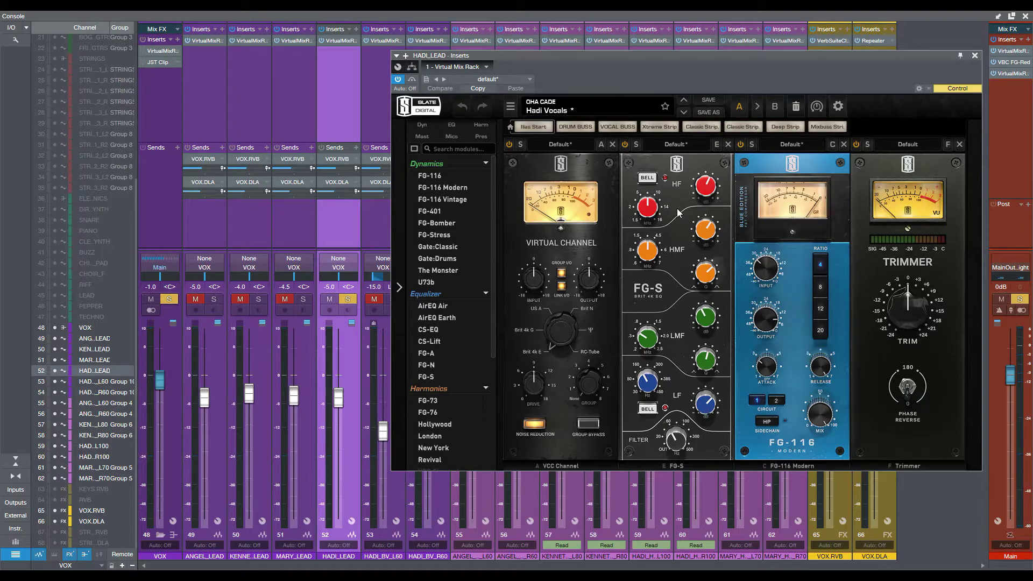
- Bypass the HADI_LEAD vocal rack to hear the dry vocal, then re-enable it
left_click(398, 80)
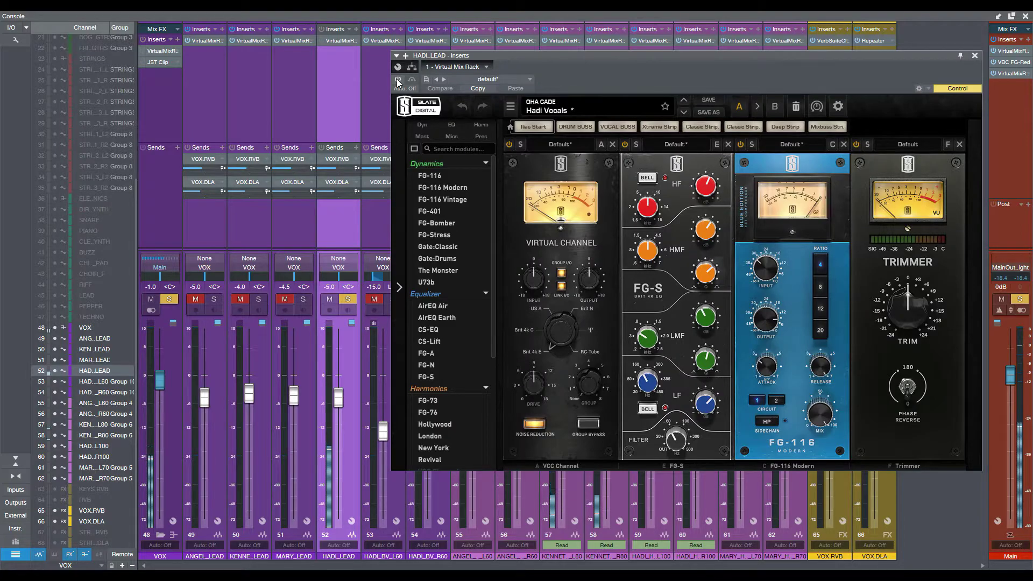
left_click(398, 79)
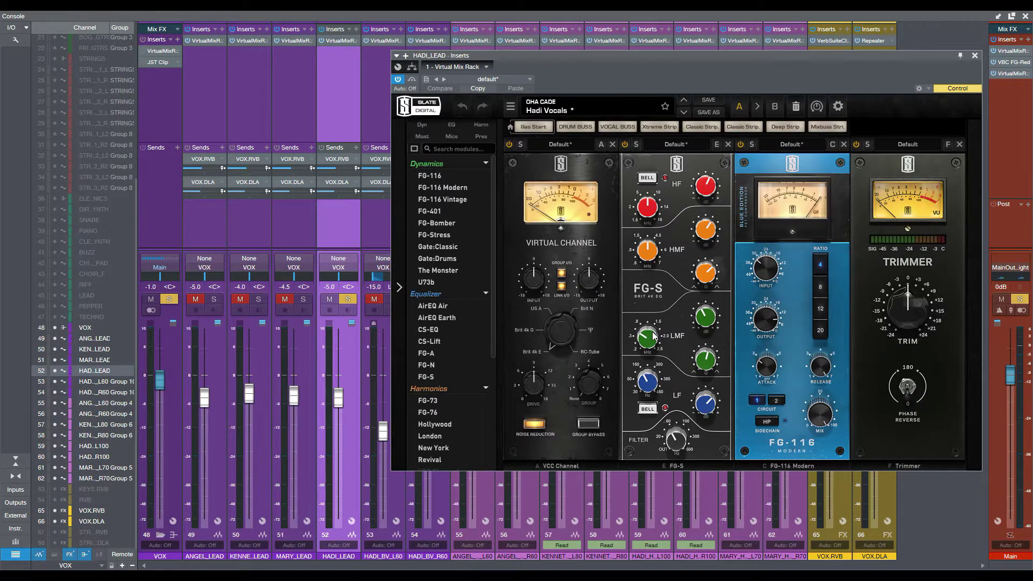
mouse_move(652, 337)
mouse_move(714, 318)
- Switch the Inserts window between MARY_LEAD and HADI_LEAD, then close it on MARY_LEAD
left_click(287, 89)
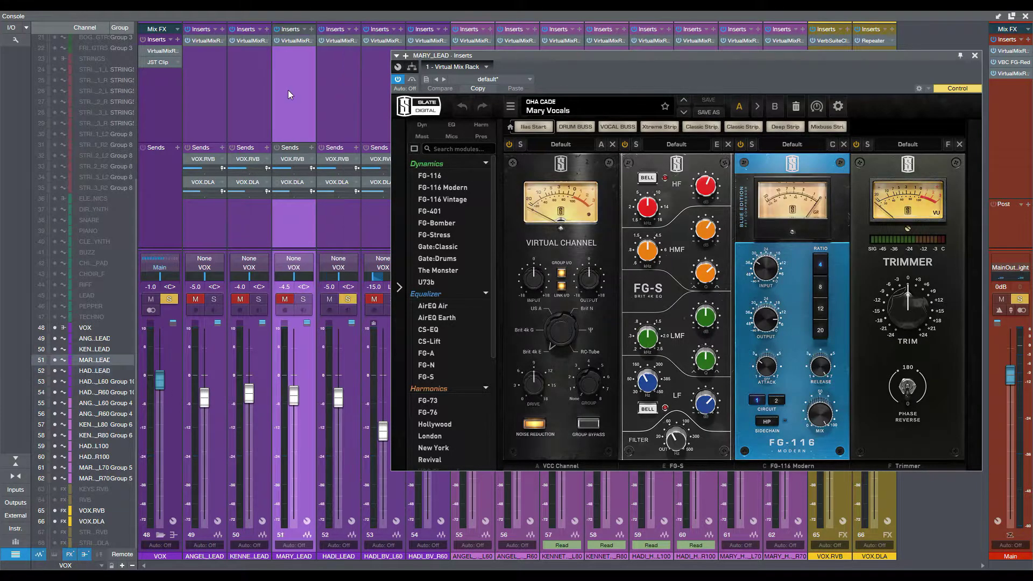
left_click(347, 95)
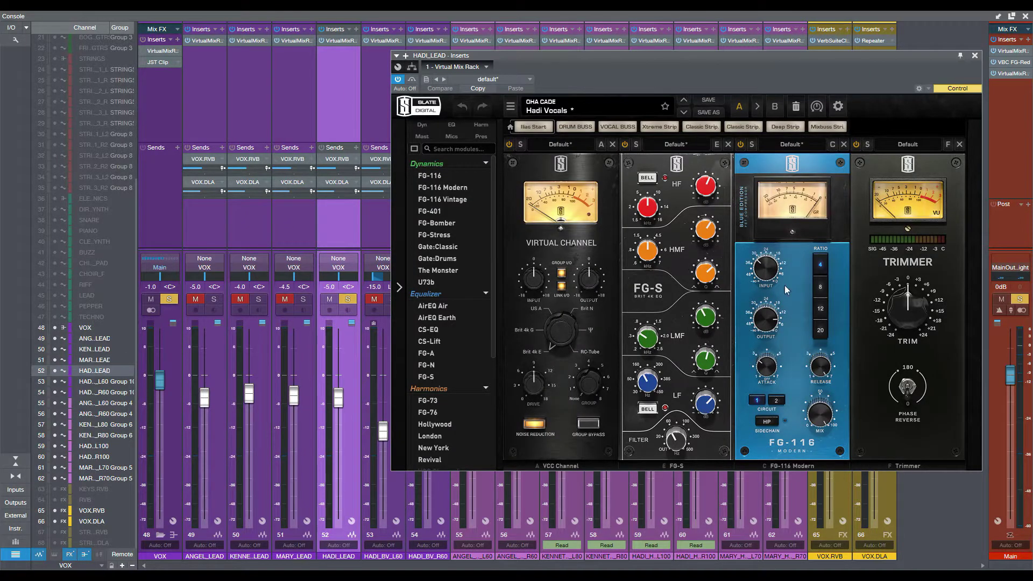
left_click(293, 121)
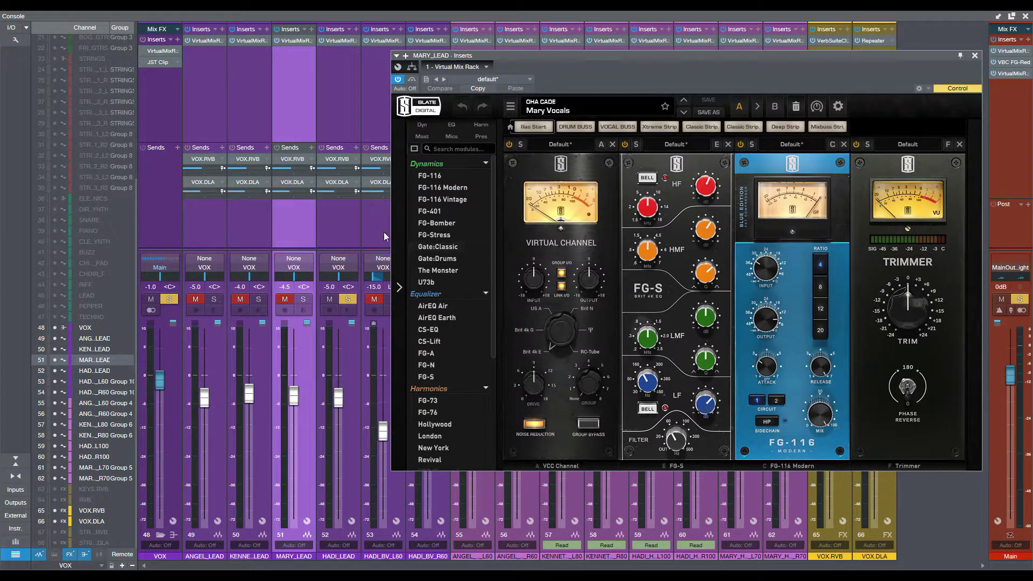
left_click(973, 57)
left_click(207, 121)
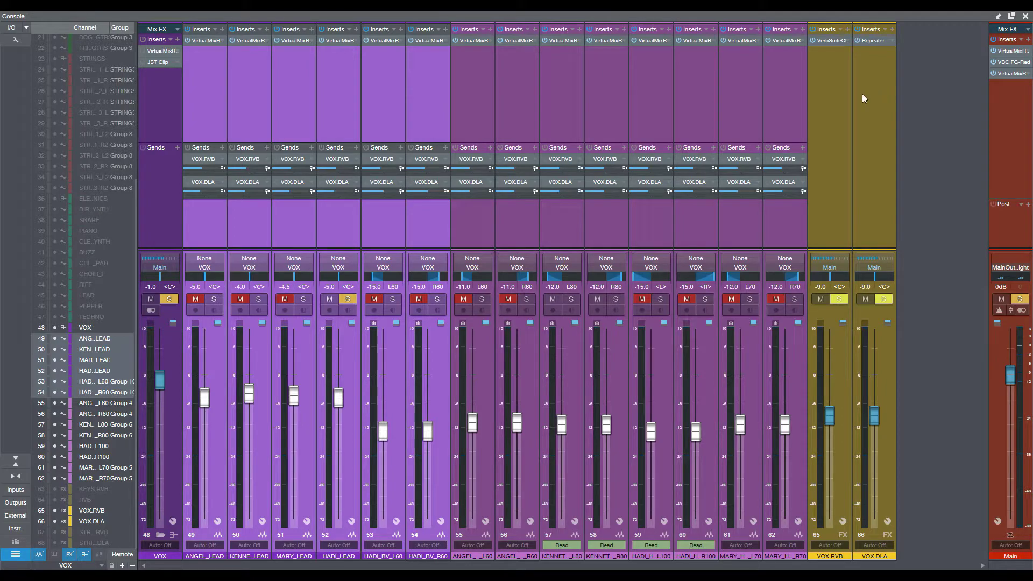
left_click(832, 41)
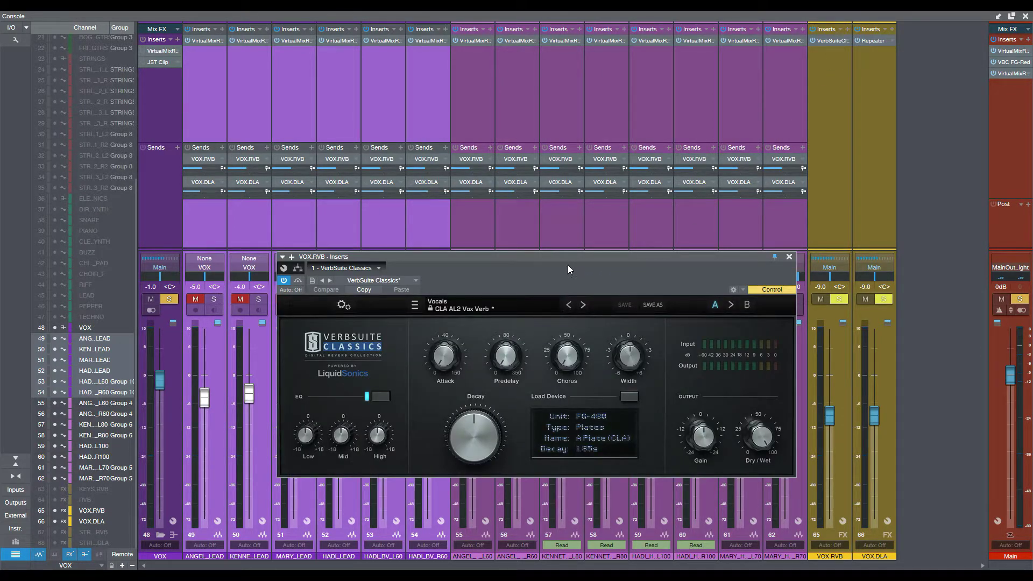
left_click_drag(568, 269, 650, 89)
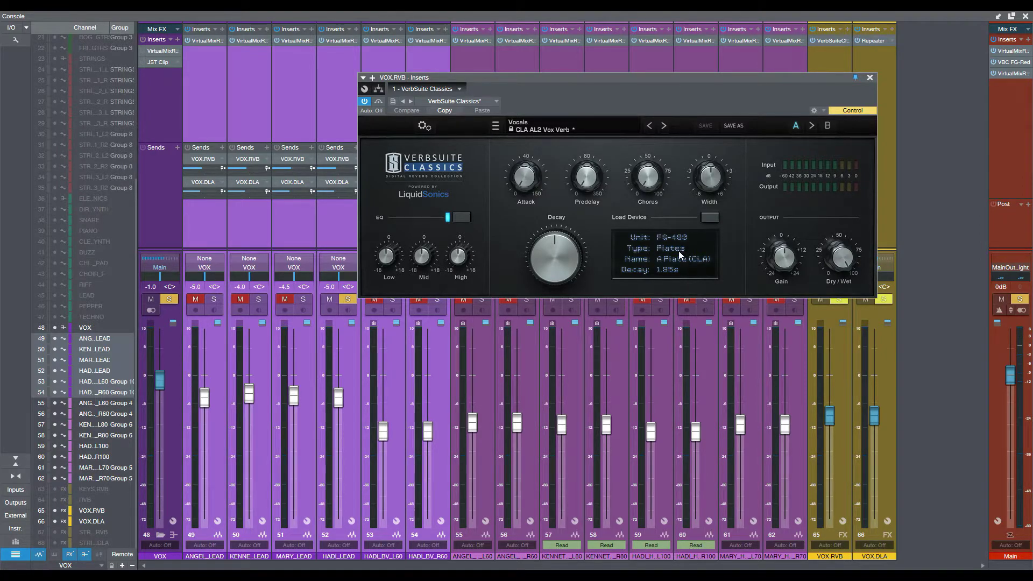
left_click(869, 78)
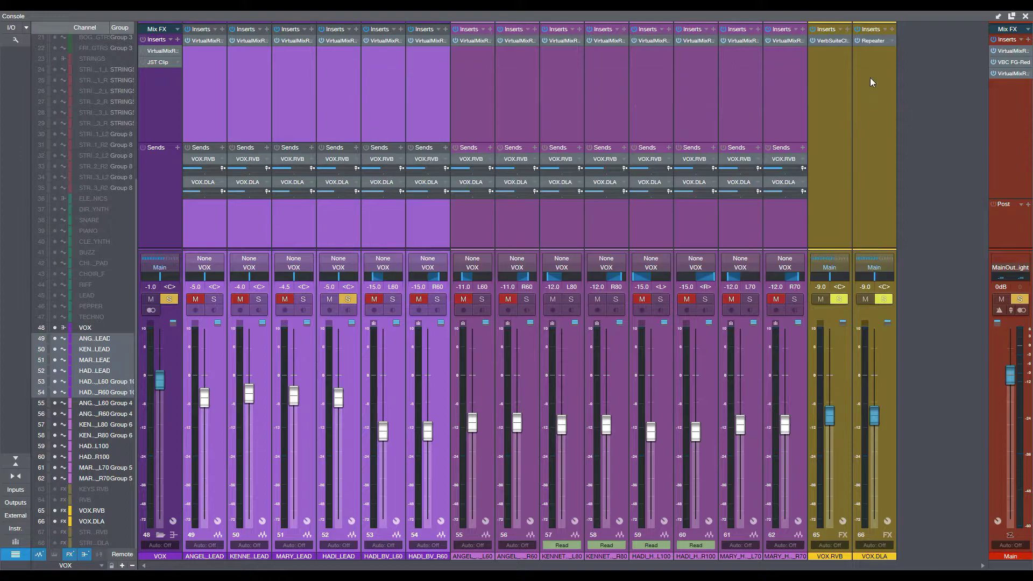
- Select vocal channels 49–62 and solo them all
left_click(827, 151)
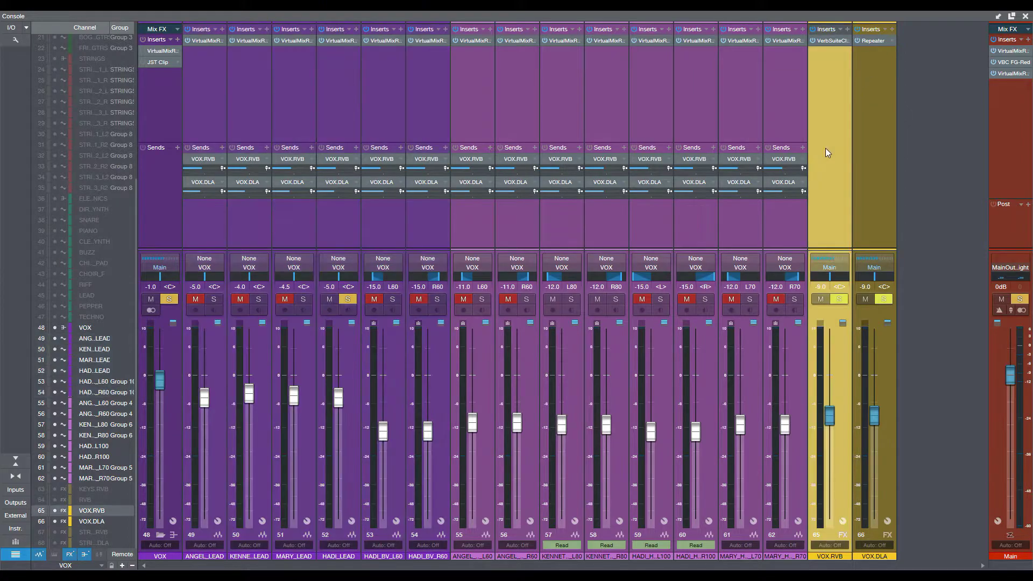
left_click(226, 124)
left_click(420, 121, "shift")
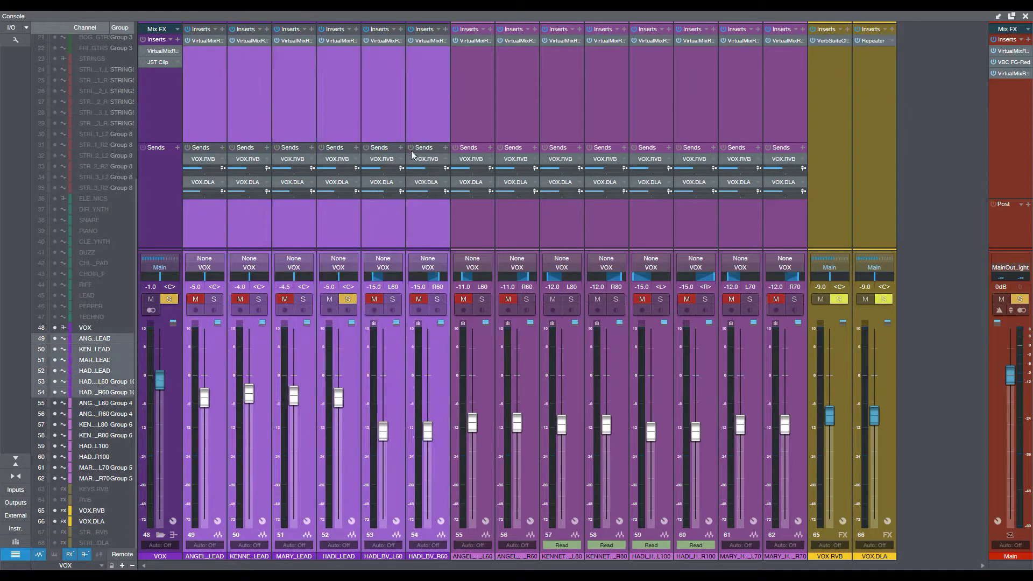
left_click(777, 123, "shift")
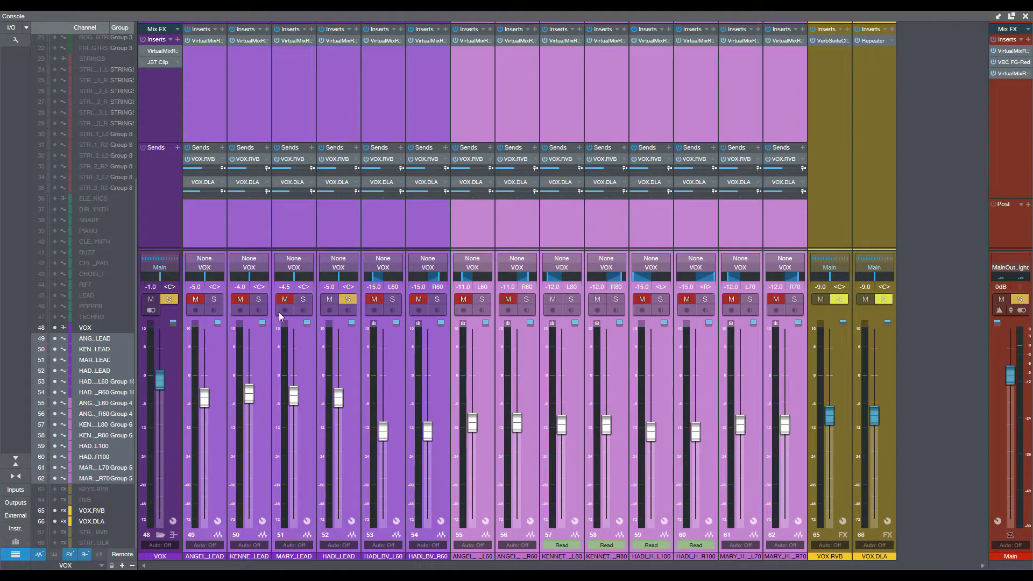
left_click(218, 299)
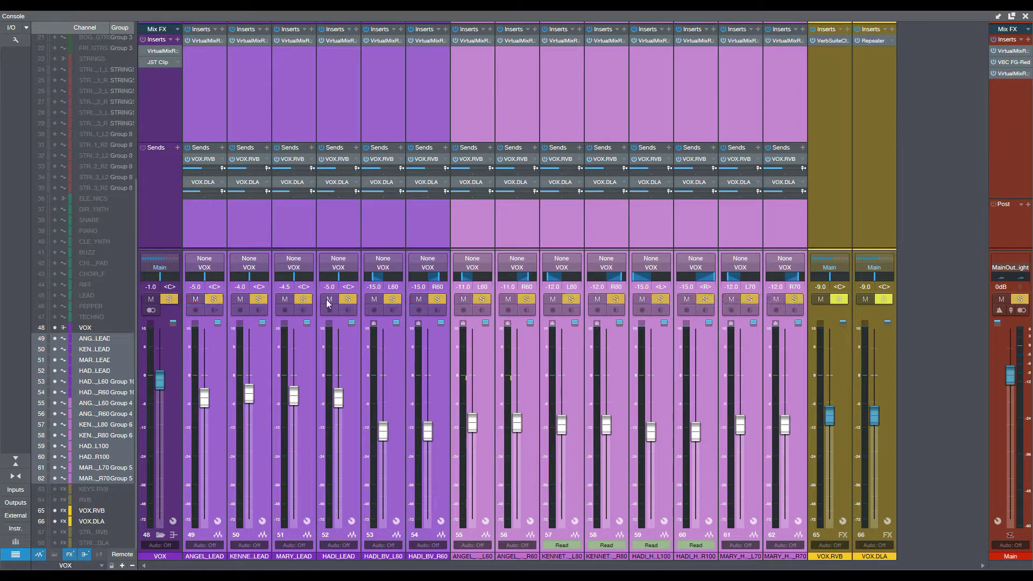
- Mute and unsolo the harmony channels 55–62
key("F3")
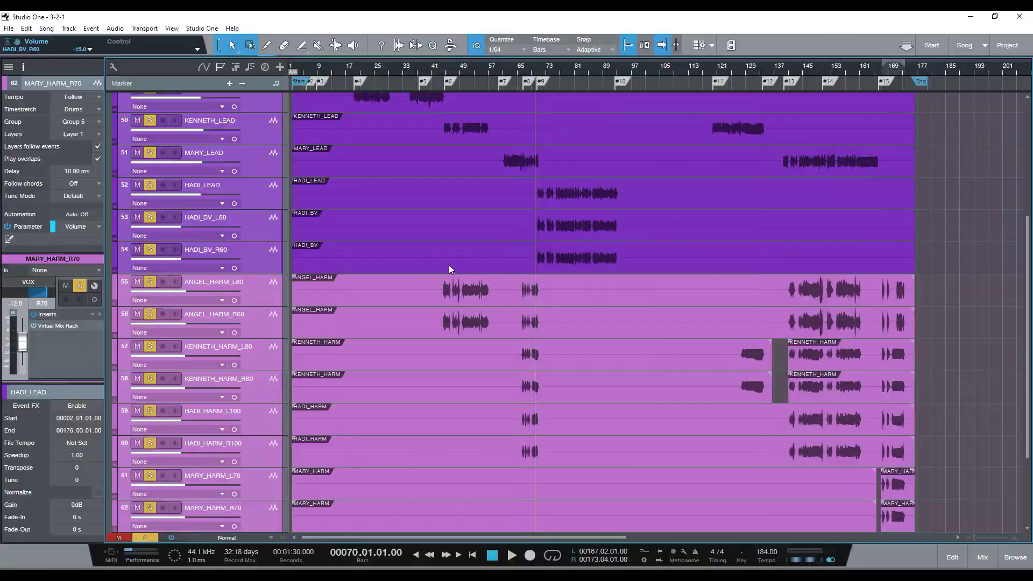
key("F3")
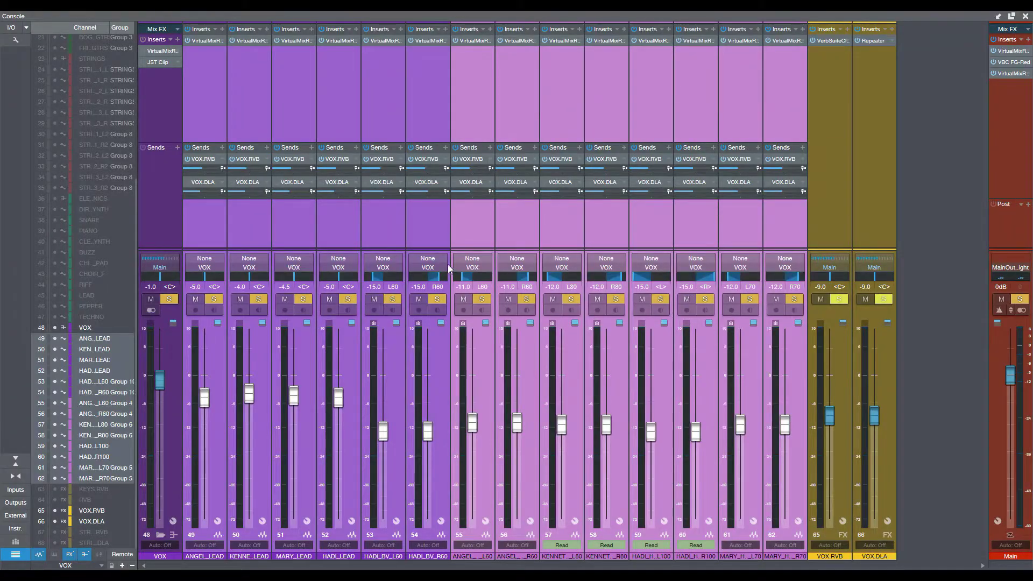
left_click(381, 243)
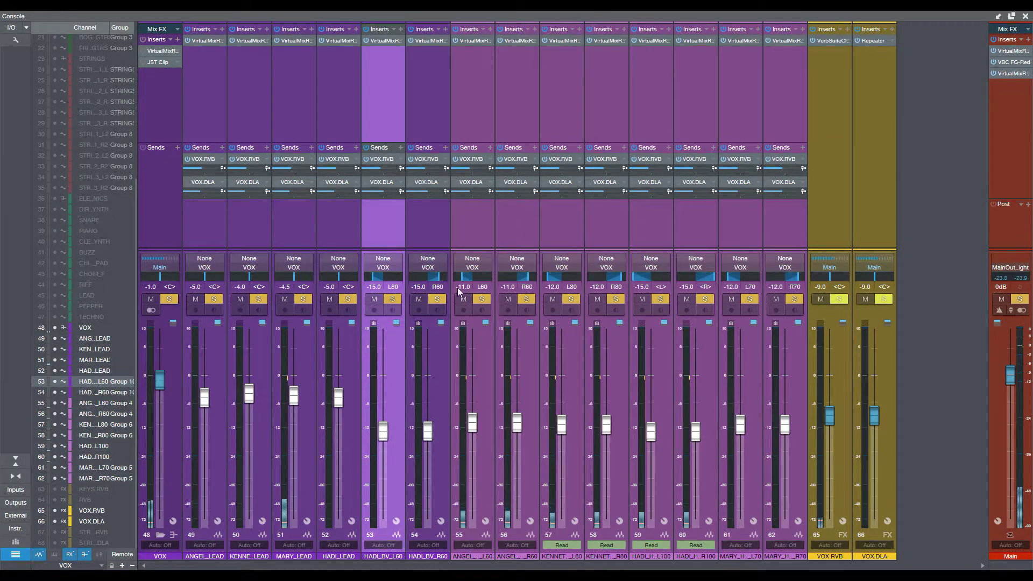
left_click_drag(482, 299, 757, 301)
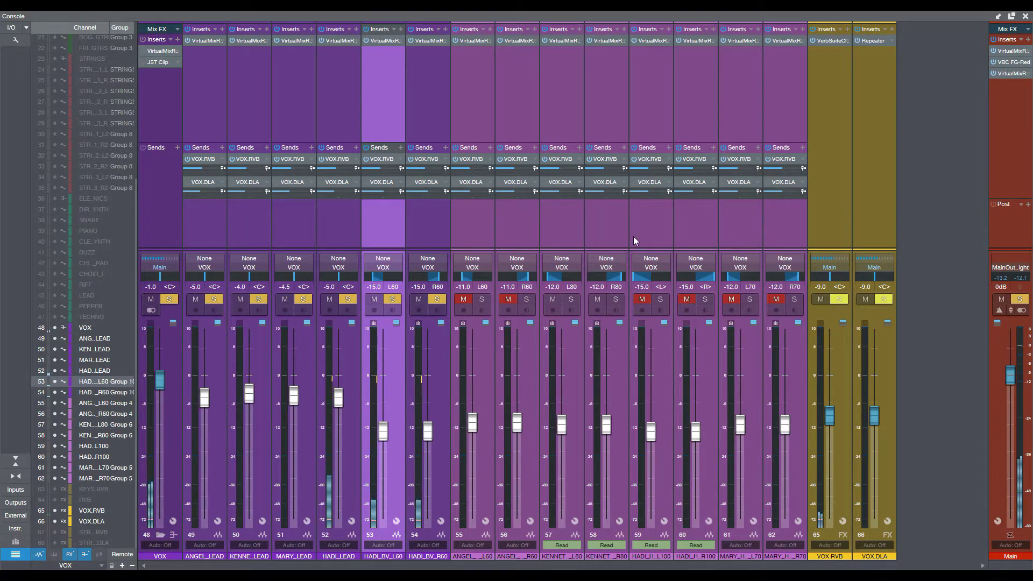
left_click(867, 41)
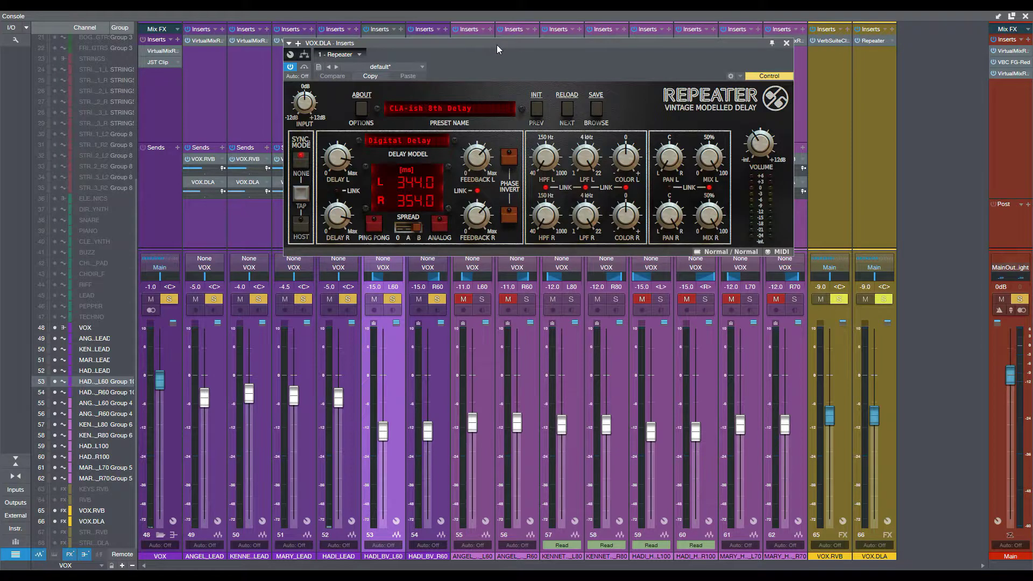
left_click_drag(496, 44, 592, 47)
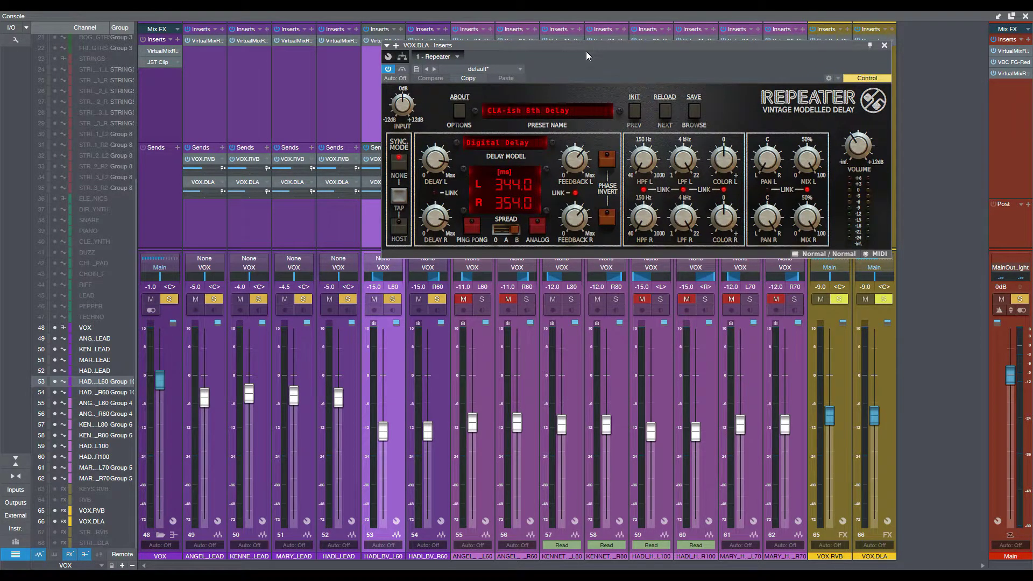
left_click(518, 115)
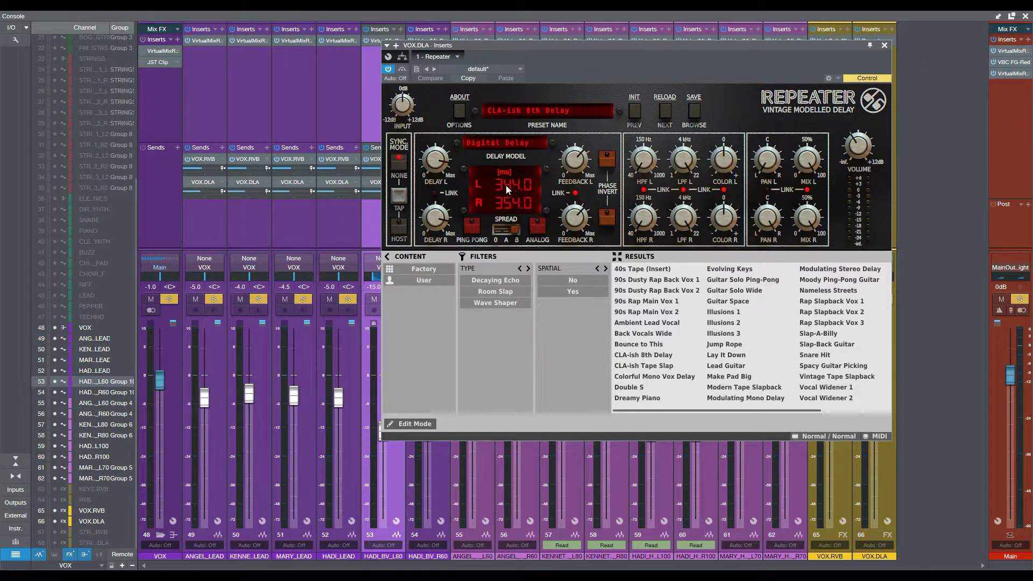
left_click(884, 46)
- Select vocal channels 49–62 and toggle their VOX.DLA sends
left_click(218, 220)
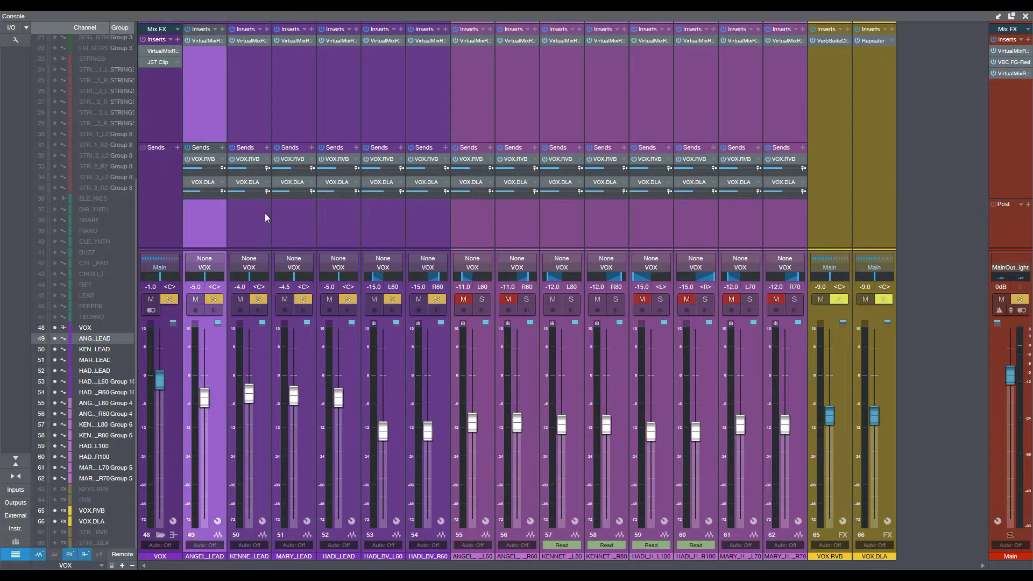
left_click(782, 232, "shift")
left_click(413, 183)
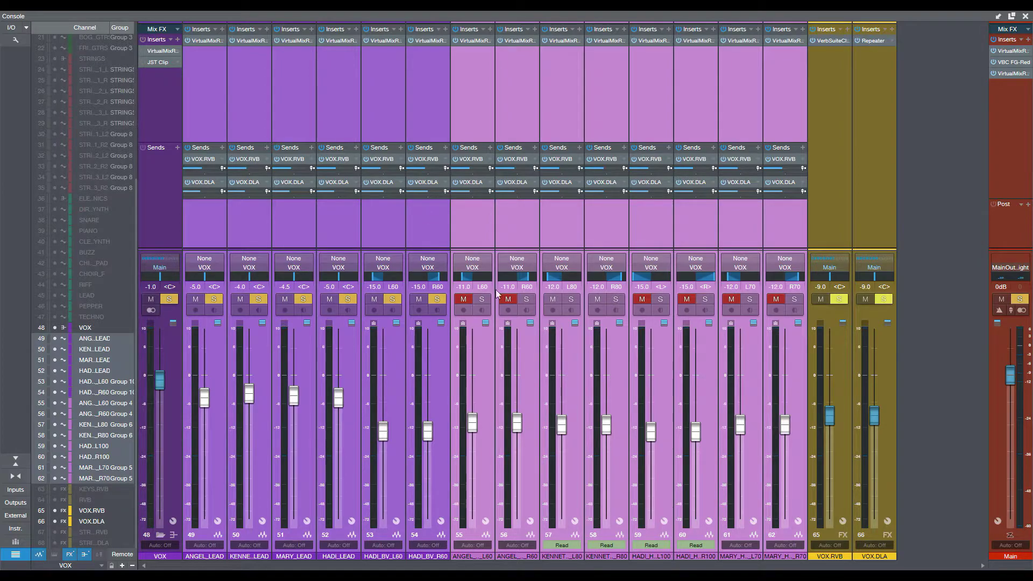
- Solo only the VOX.RVB and VOX.DLA returns and unmute all vocal channels
left_click(552, 299)
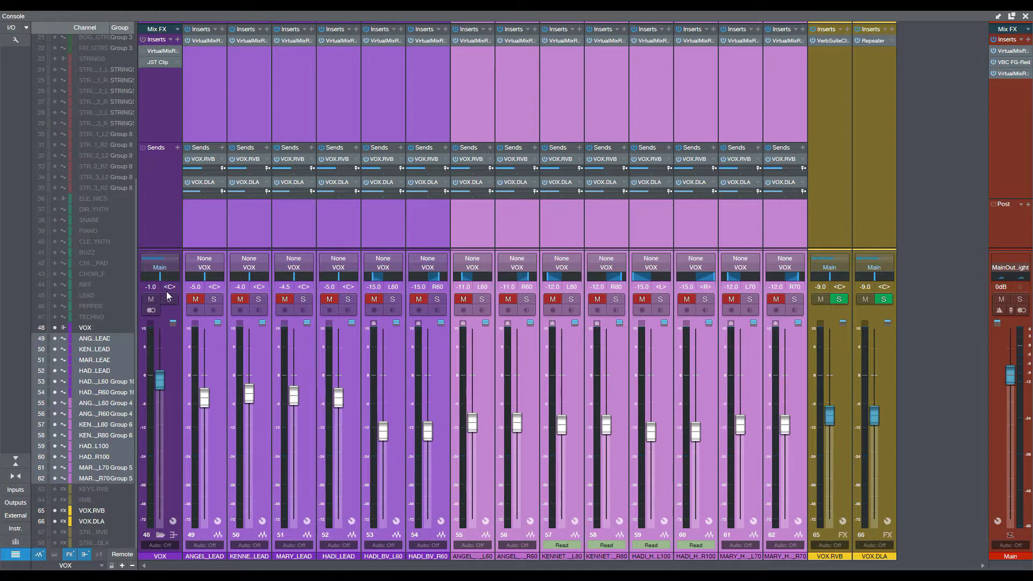
left_click(198, 299)
left_click(154, 97)
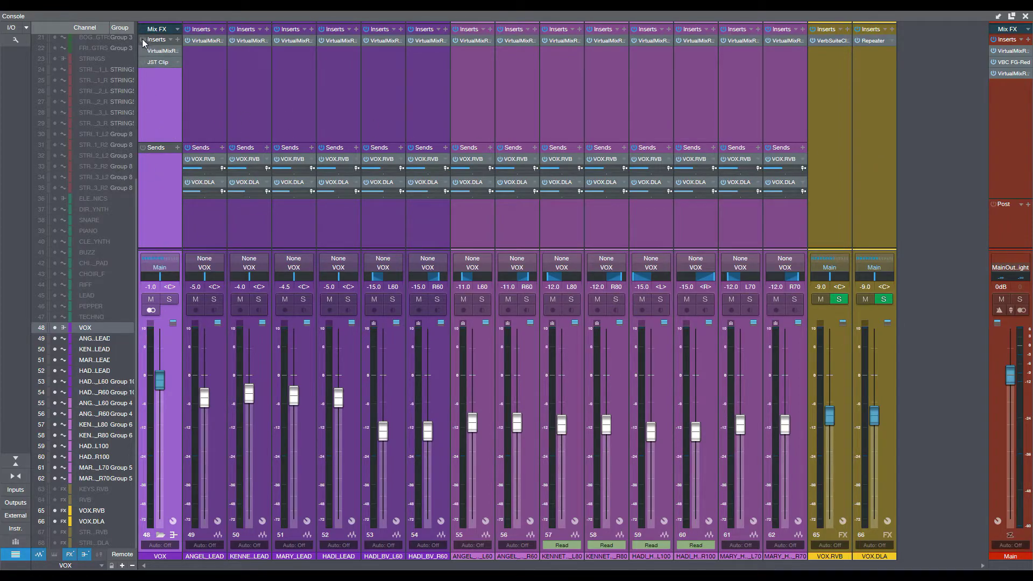
left_click(157, 51)
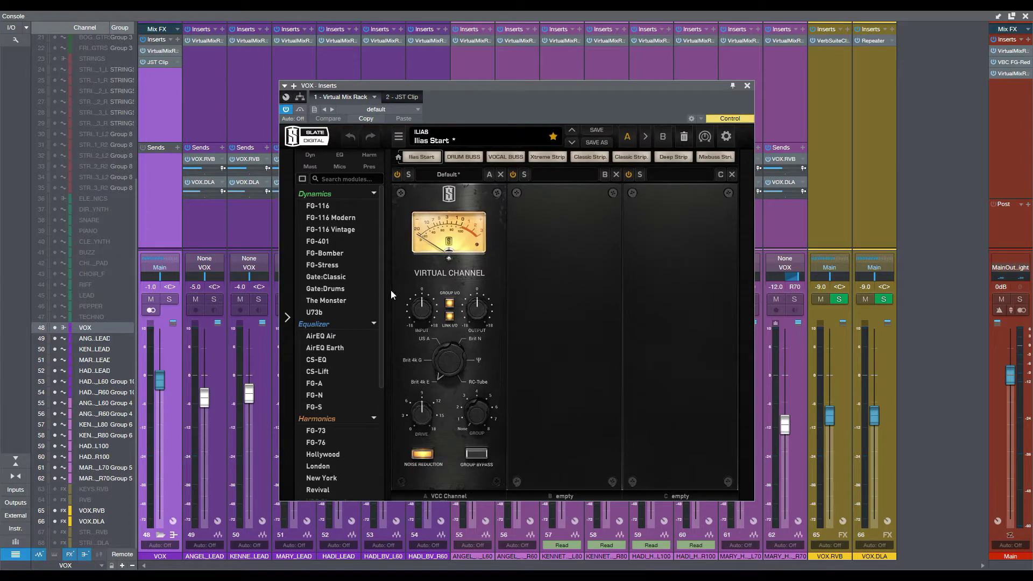
mouse_move(439, 290)
left_click(155, 63)
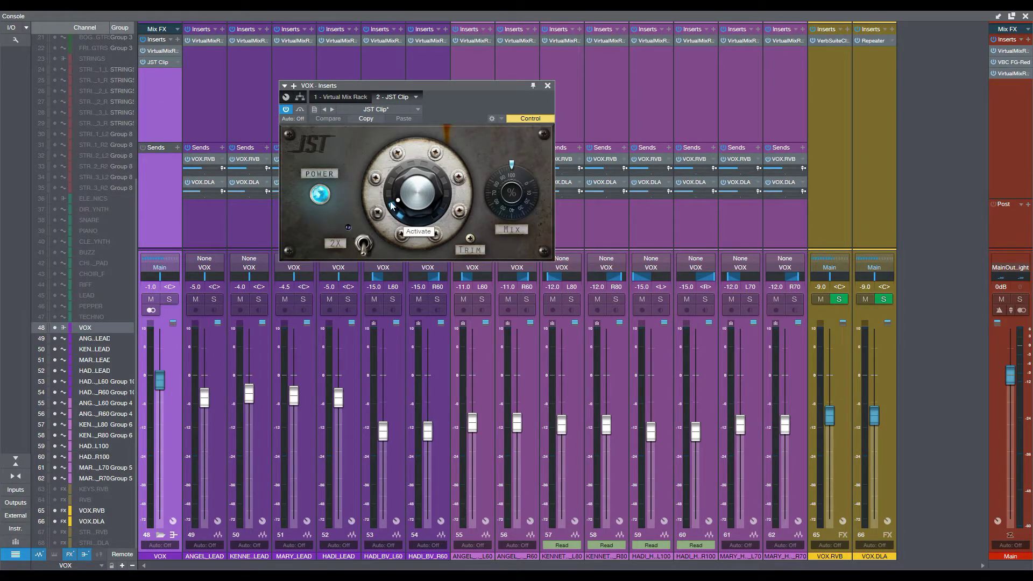
left_click(547, 86)
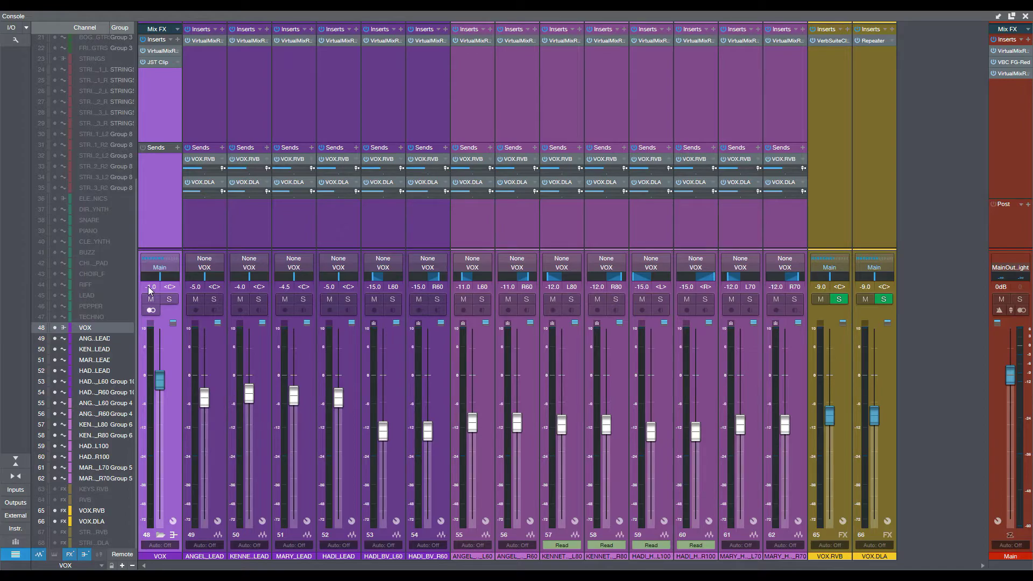
- Switch the Console to the saved FULL mixer scene
key("F3")
key("F3")
left_click(66, 566)
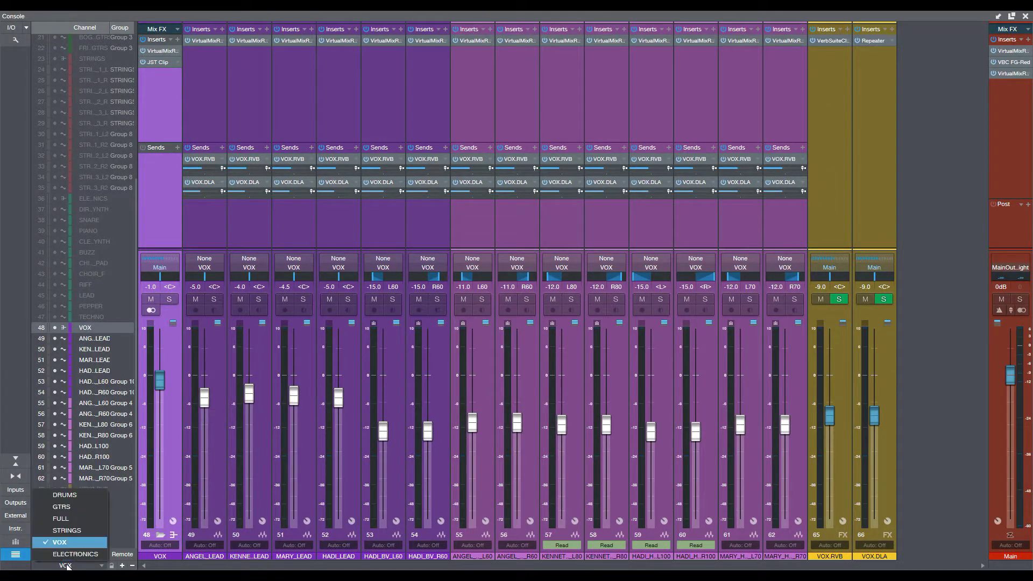
left_click(70, 520)
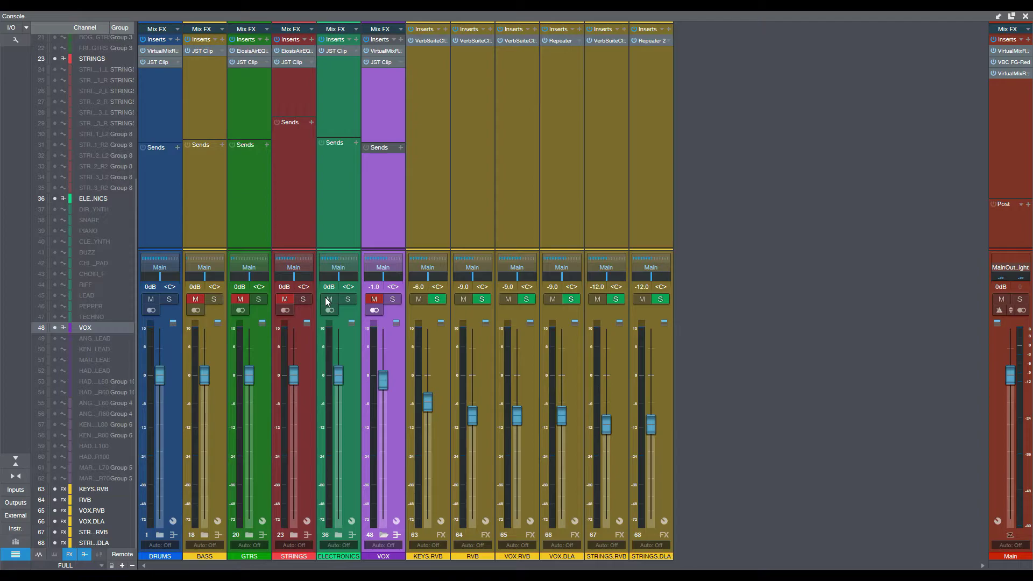
- Start playback and unmute the BASS, GTRS, STRINGS and VOX buses
key("space")
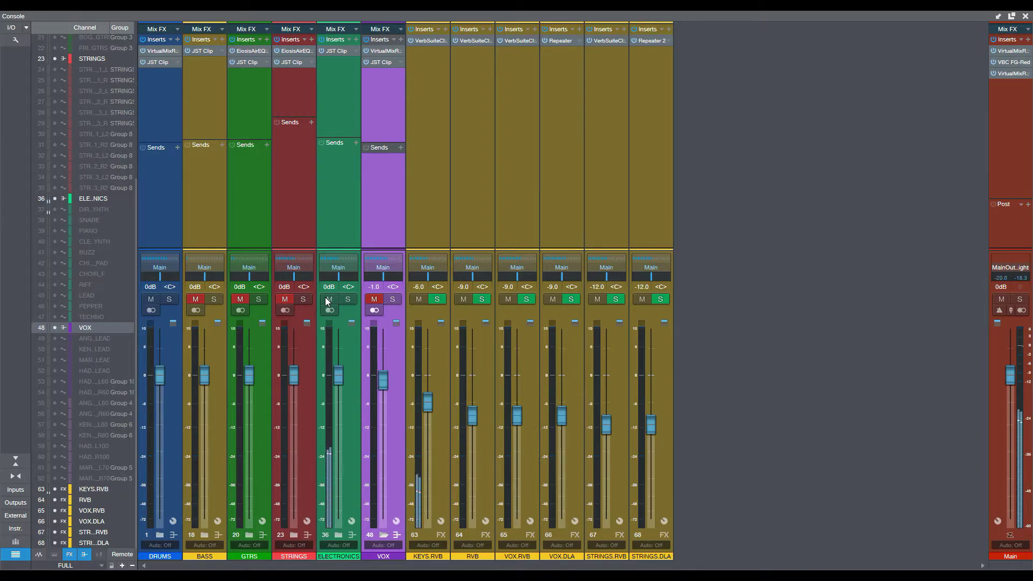
left_click(191, 302)
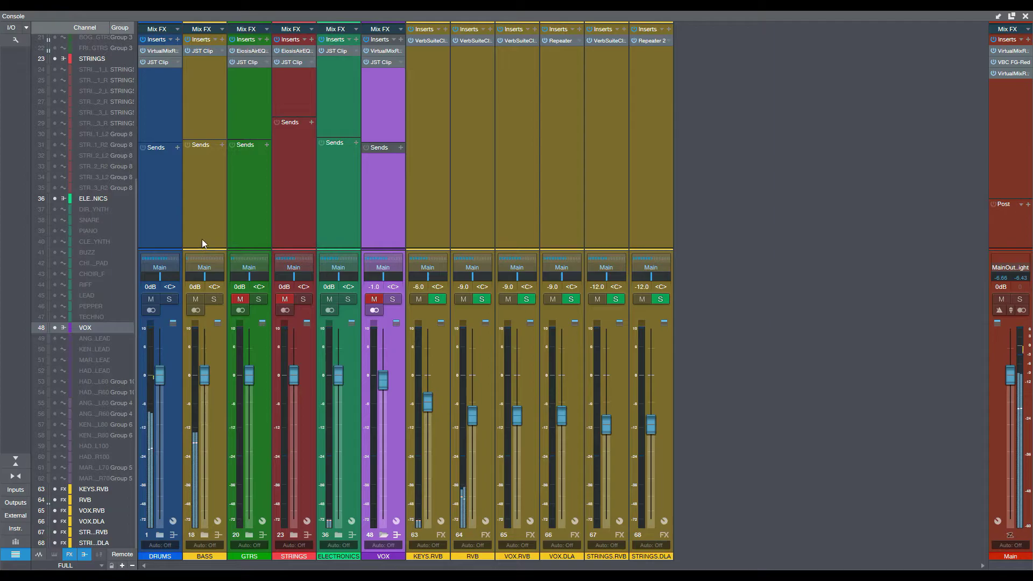
left_click(240, 299)
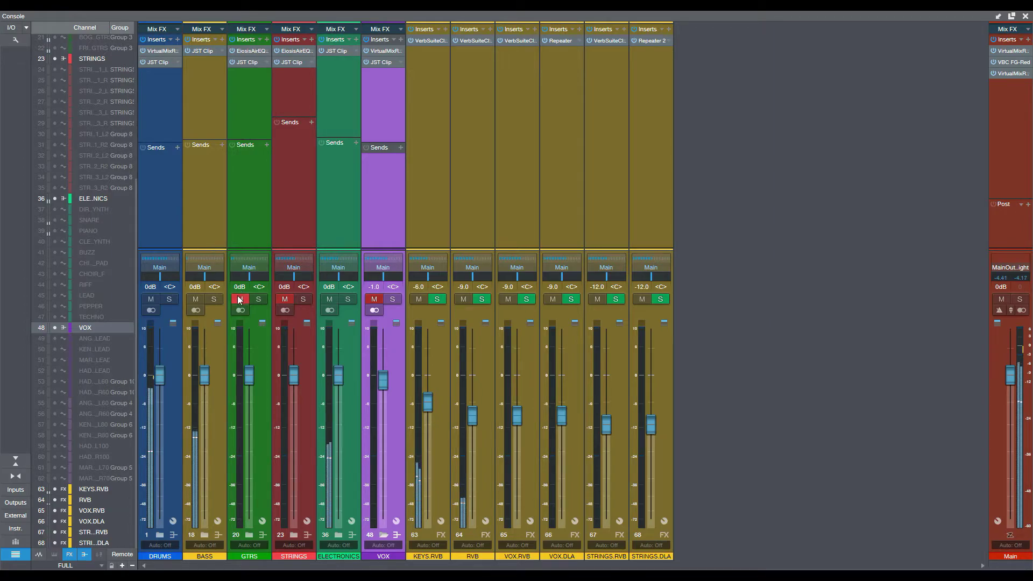
left_click(281, 300)
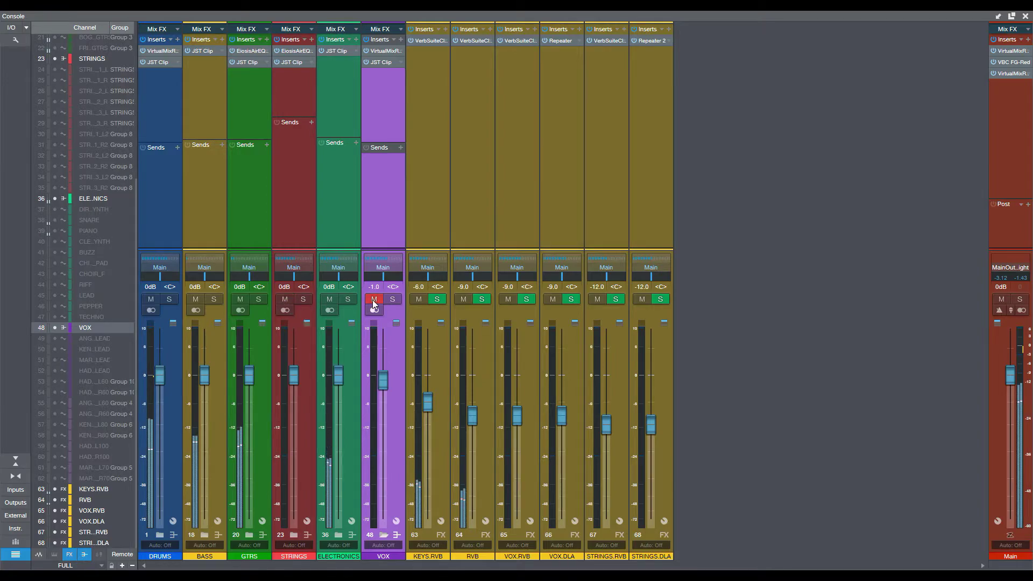
left_click(374, 301)
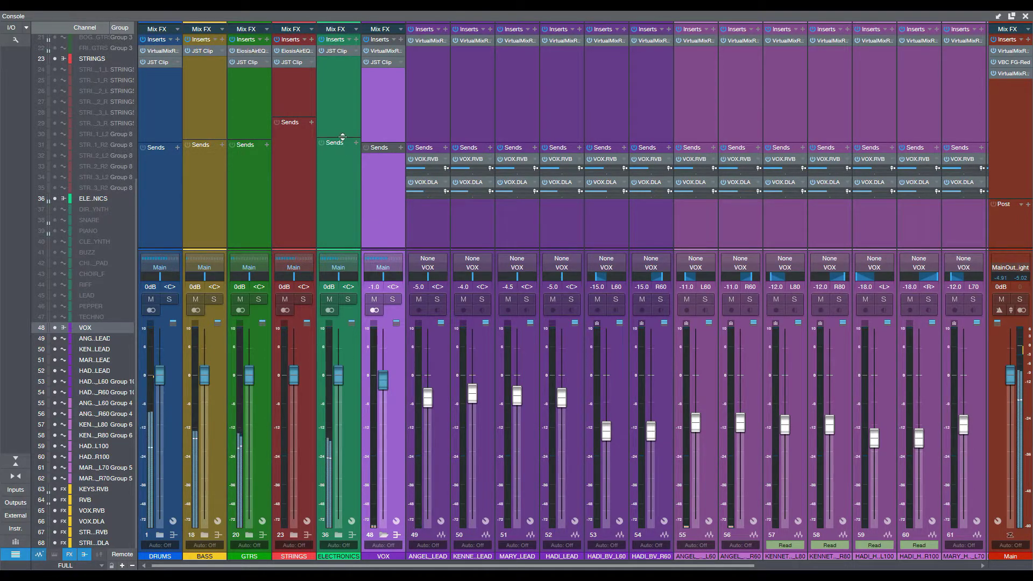
- Enlarge the inserts area on every strip and scroll across the Console
left_click_drag(344, 143, 341, 151)
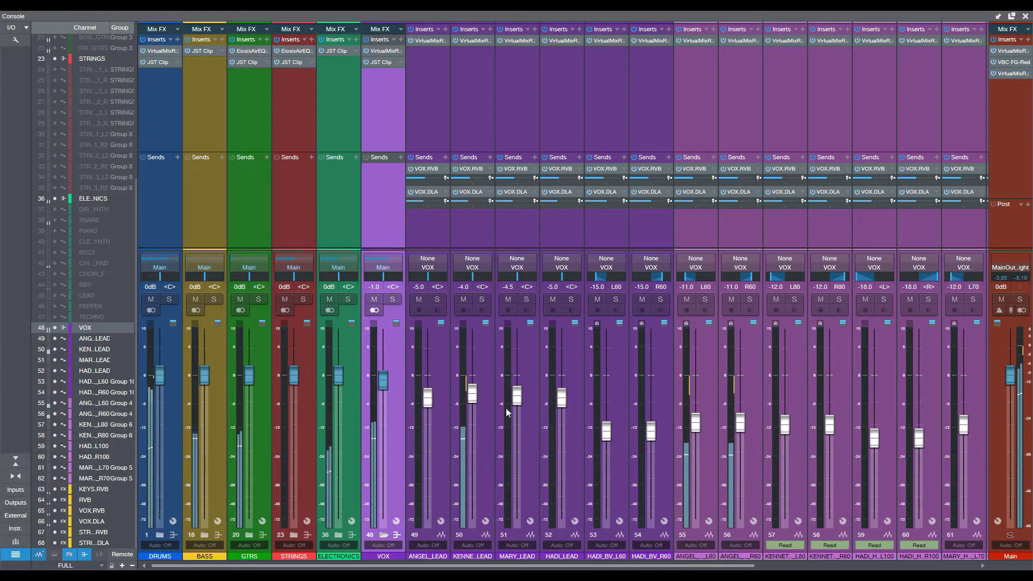
left_click_drag(522, 566, 663, 559)
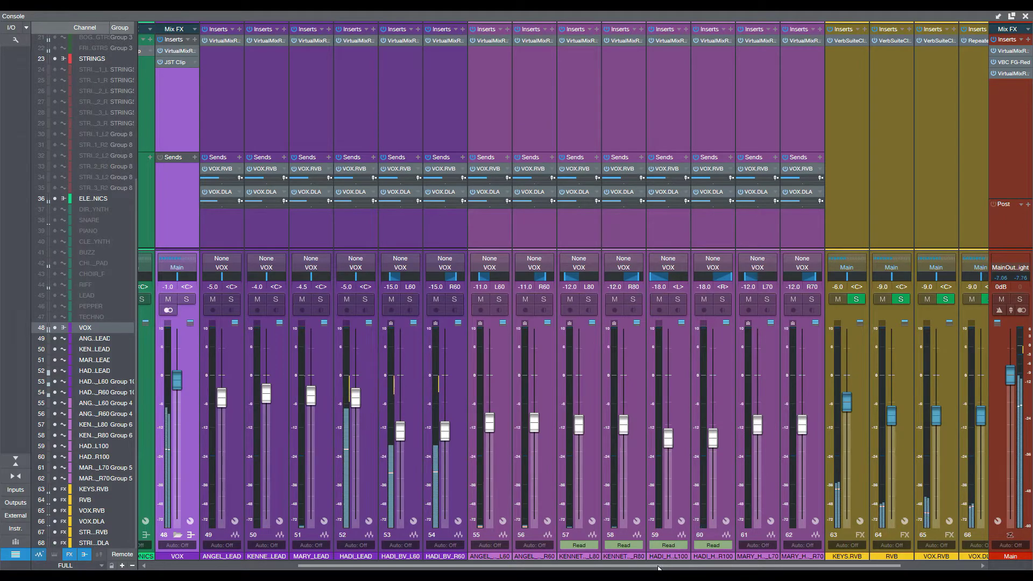
left_click_drag(660, 567, 491, 568)
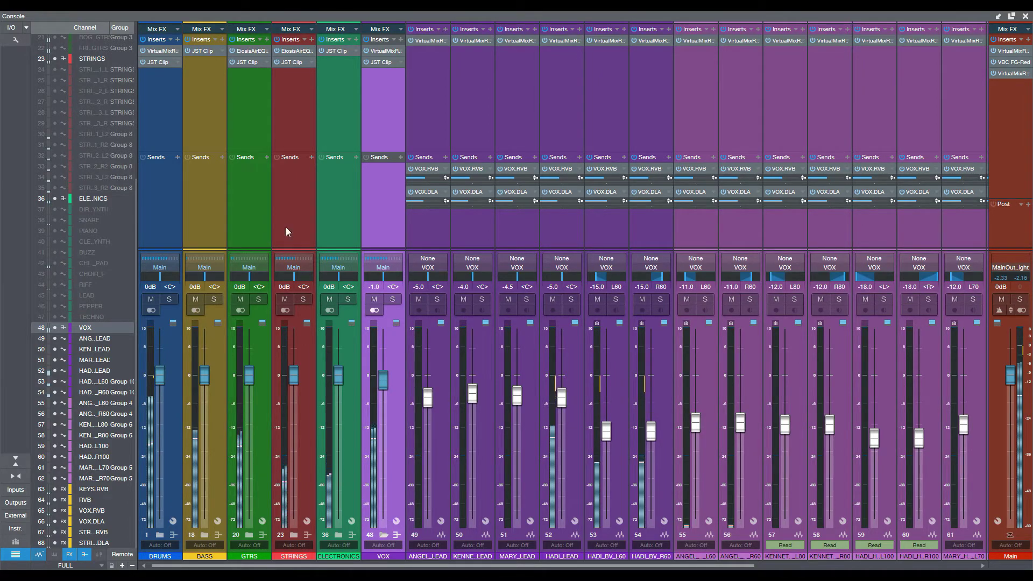
left_click(294, 204)
left_click(294, 202)
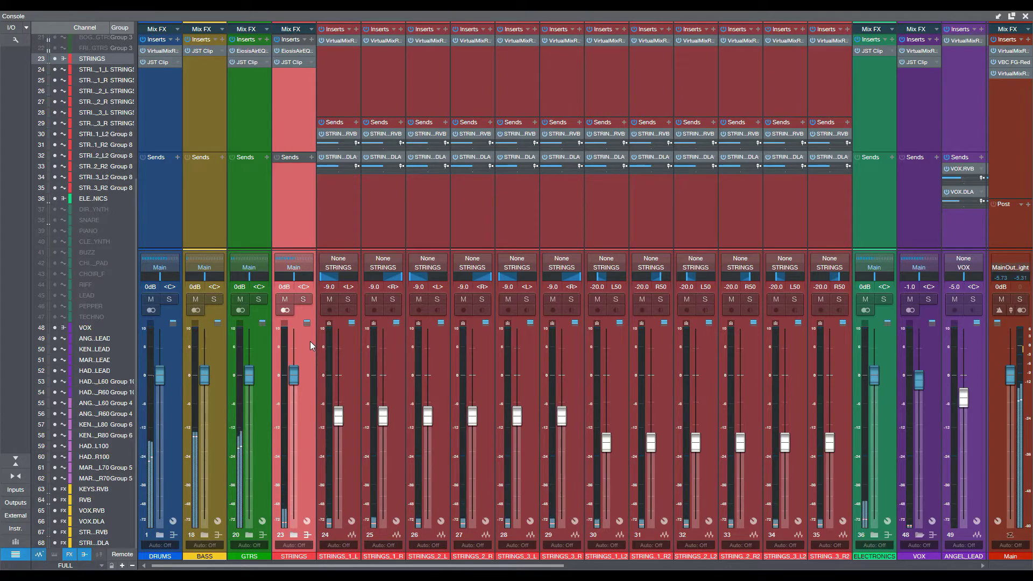
left_click(289, 221)
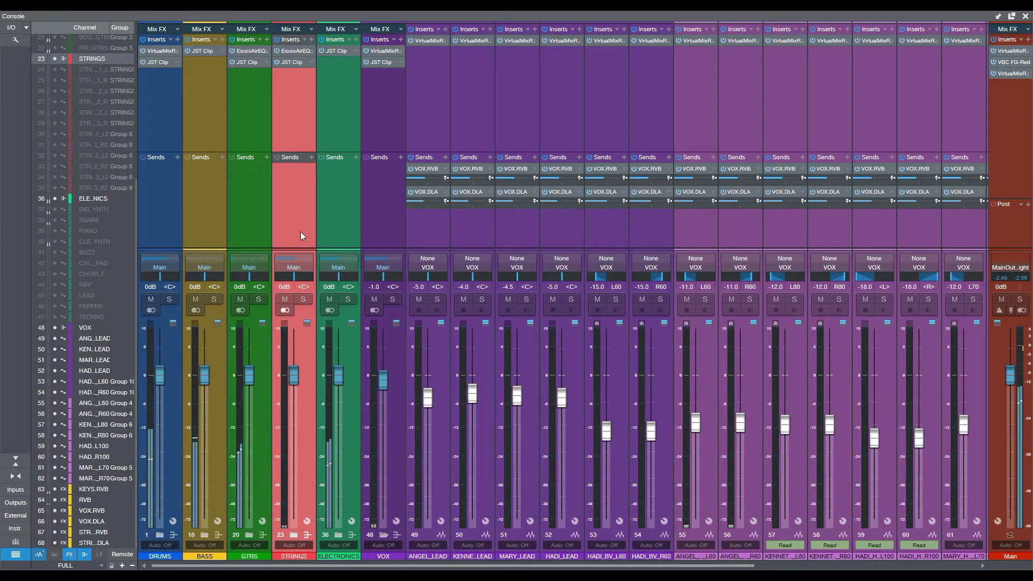
left_click(327, 227)
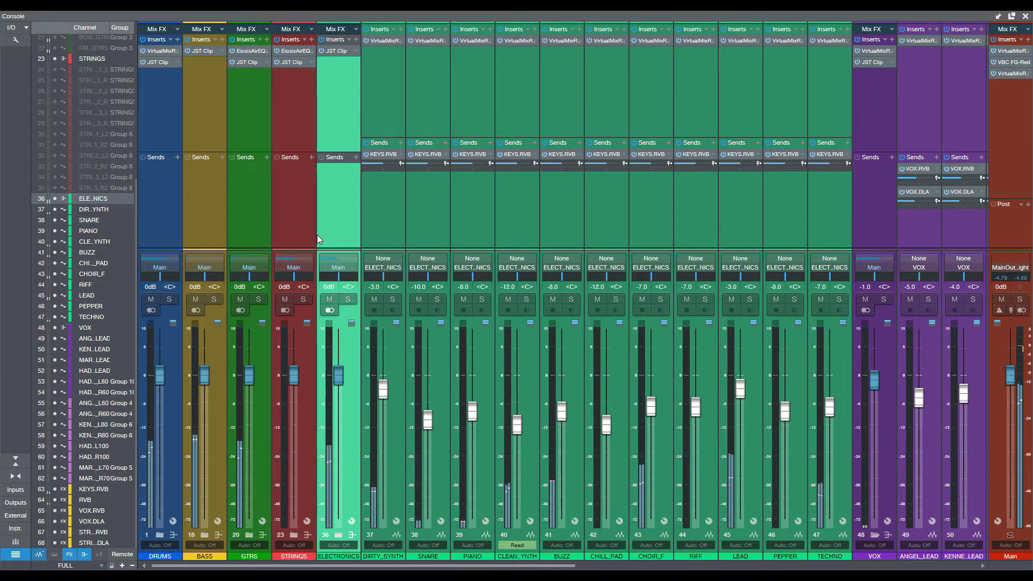
left_click(246, 232)
left_click(245, 231)
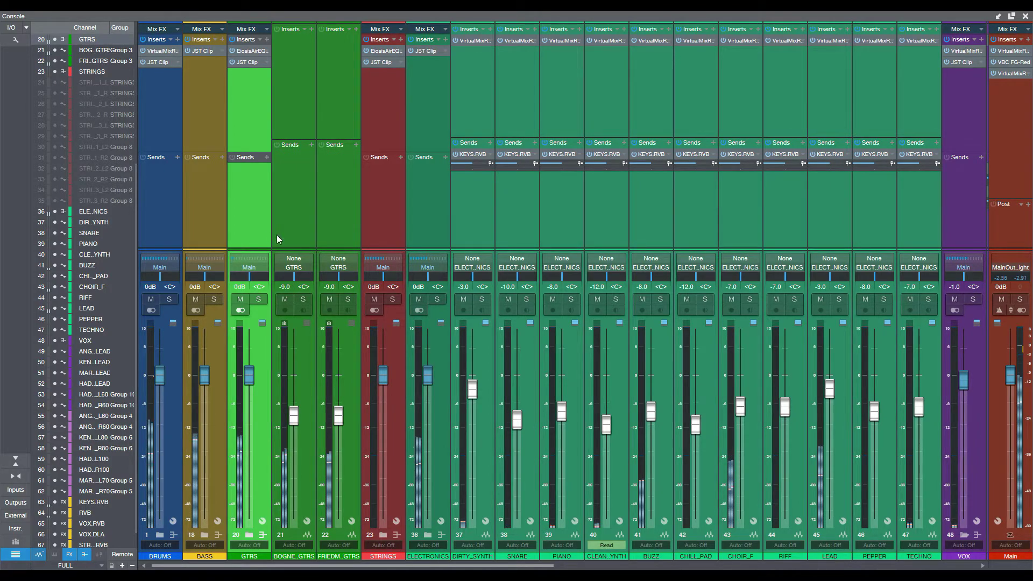
left_click(427, 230)
left_click(427, 231)
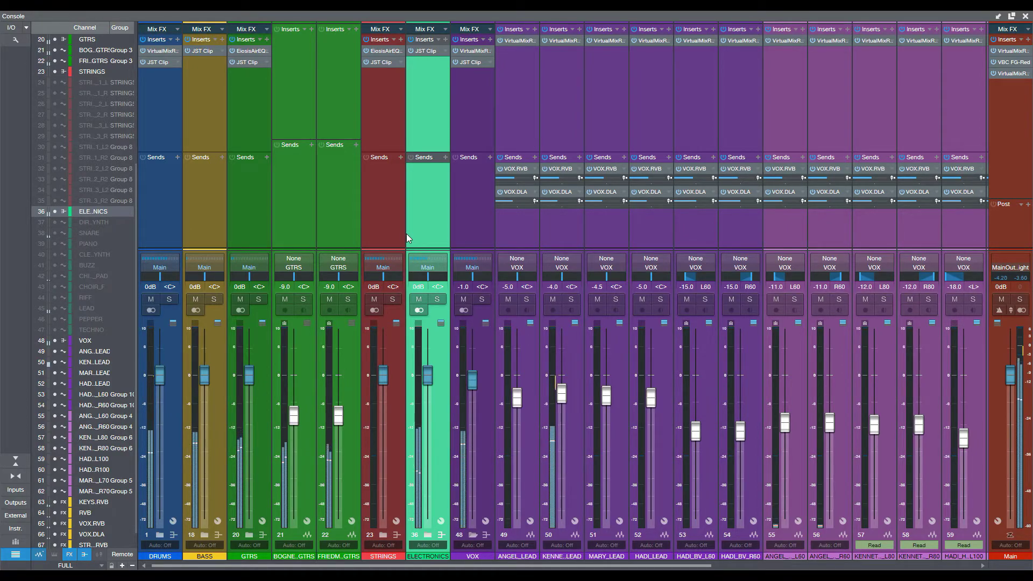
left_click(250, 210)
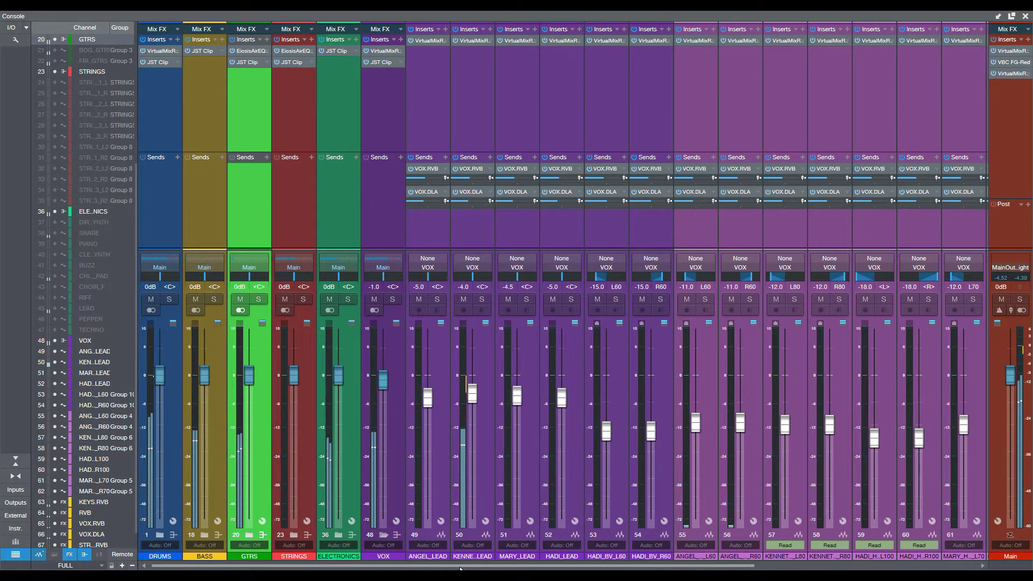
mouse_move(462, 566)
left_mouse_down()
mouse_move(529, 559)
mouse_move(480, 567)
left_mouse_up()
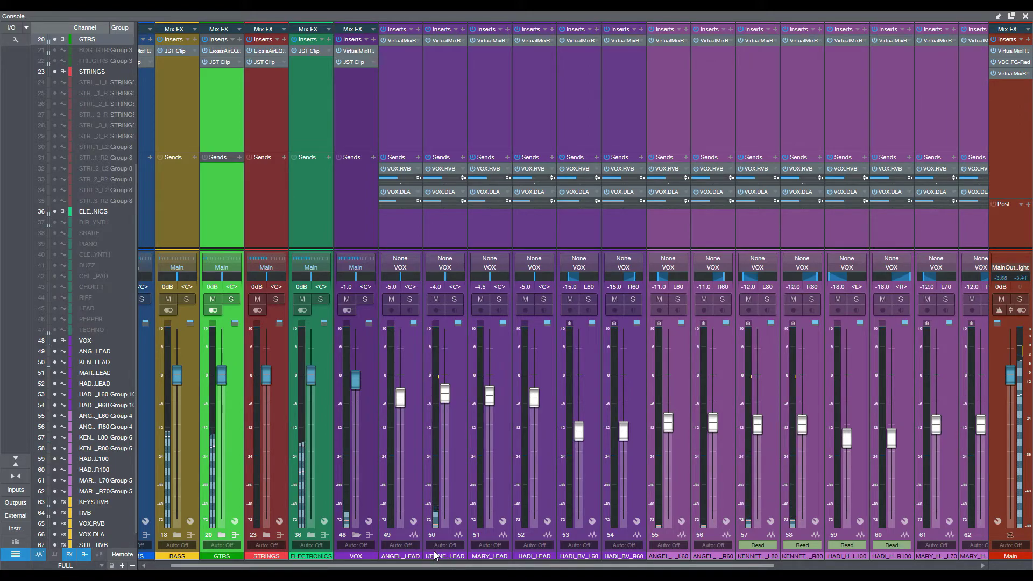
- Unfold the STRINGS folder, make the inserts area slightly taller, then fold it
mouse_move(434, 566)
left_mouse_down()
mouse_move(420, 566)
mouse_move(437, 565)
left_mouse_up()
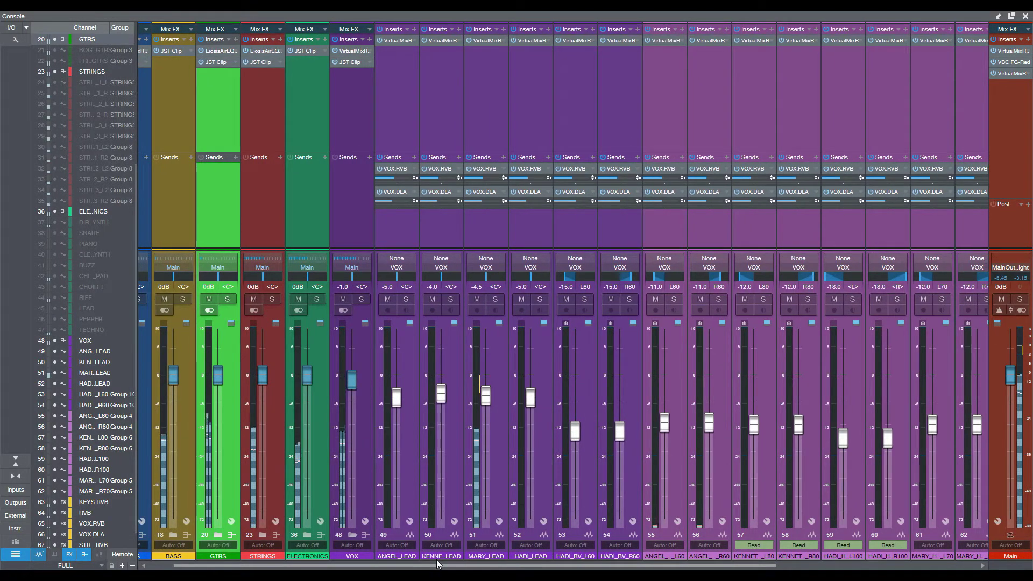
left_click(267, 214)
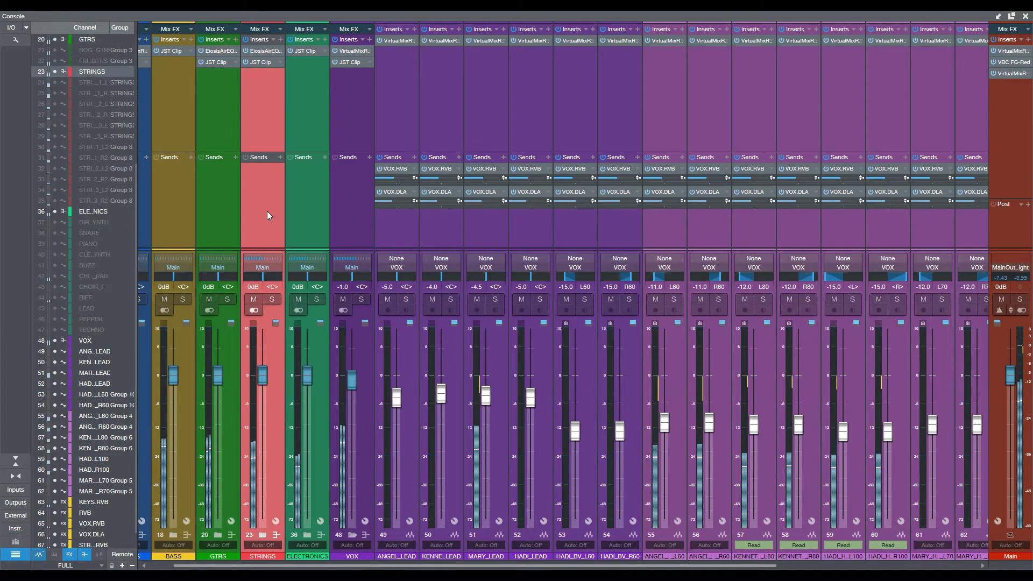
left_click(268, 214)
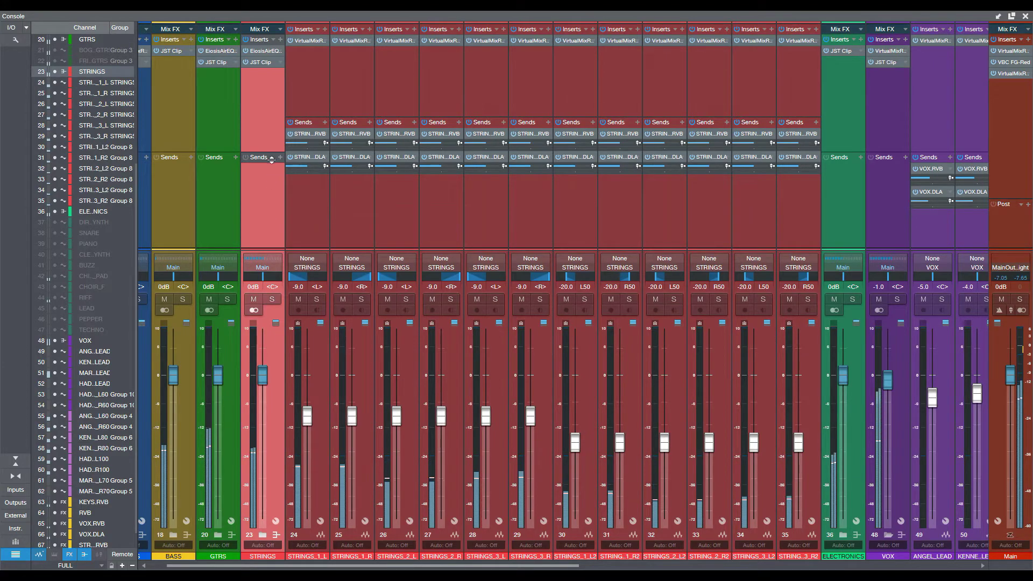
left_click_drag(271, 156, 264, 165)
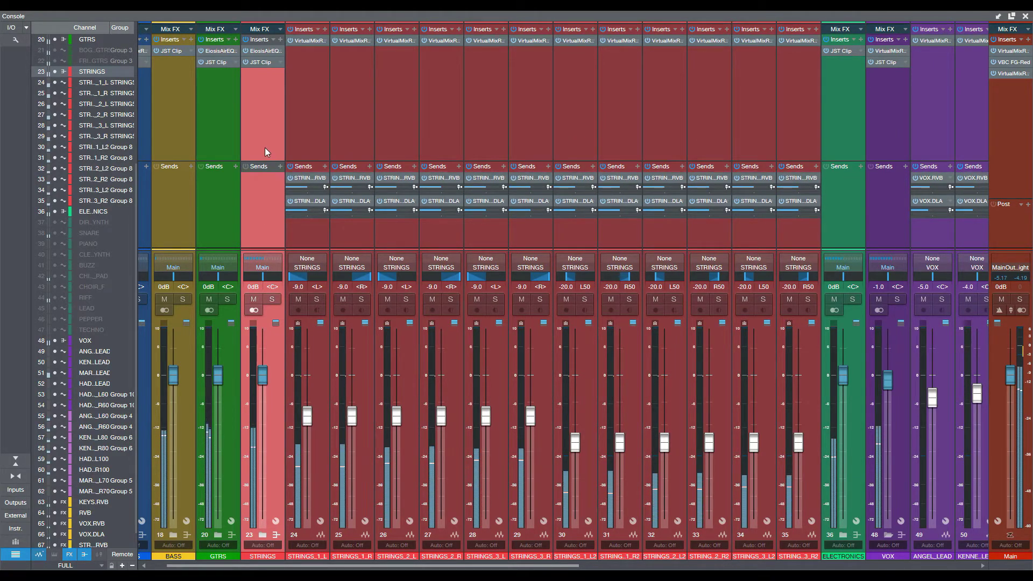
left_click(265, 148)
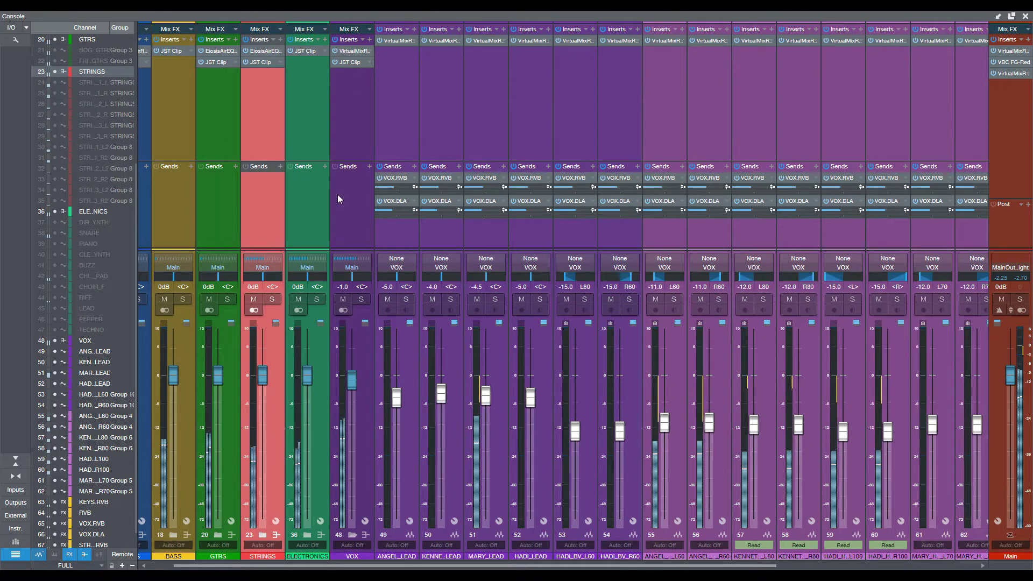
- Fold the STRINGS and ELECTRONICS folders away
left_click_drag(453, 567, 543, 566)
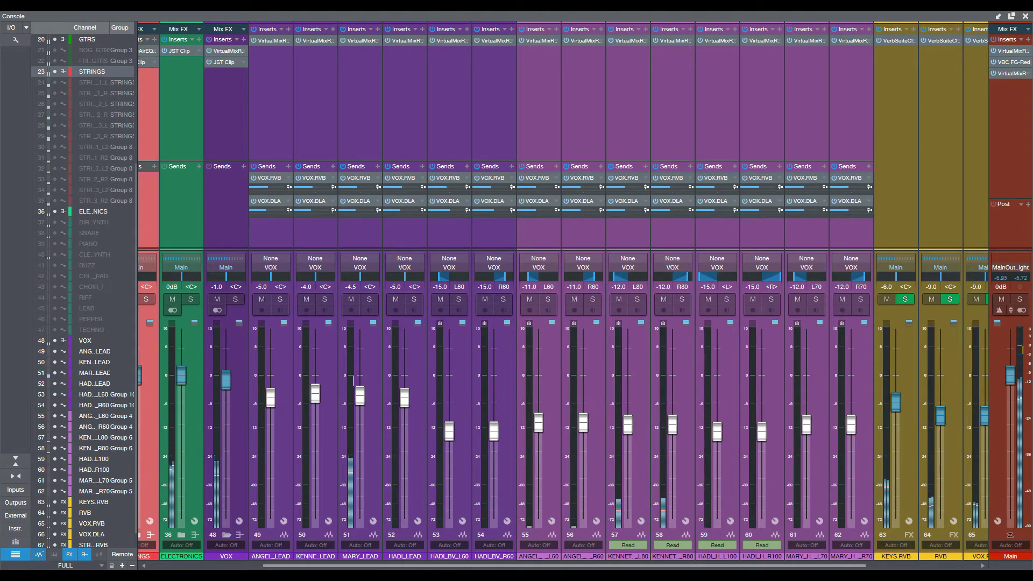
scroll(310, 298, "left", 3)
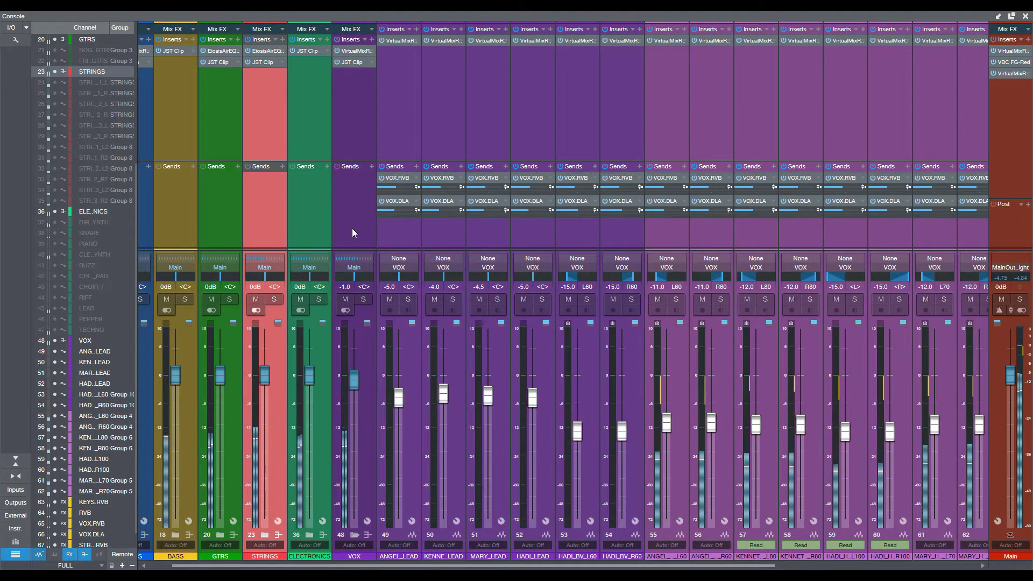
left_click(351, 229)
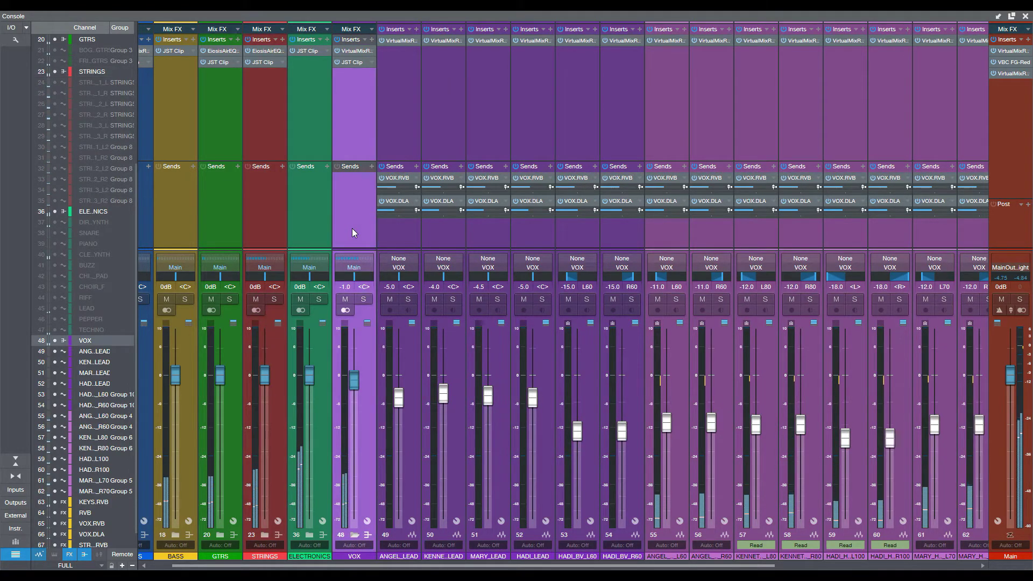
left_click(306, 227)
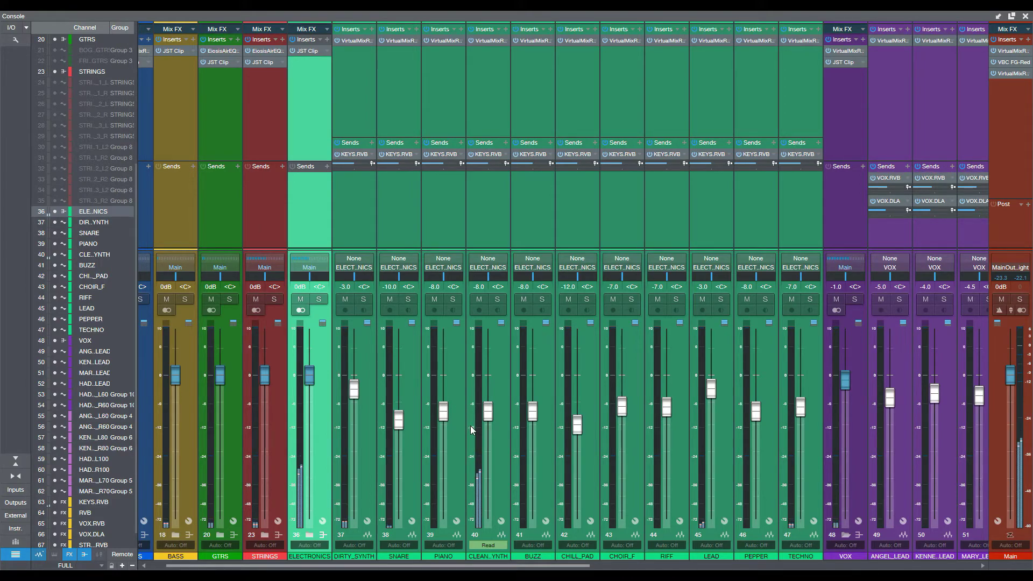
left_click(305, 224)
left_click(360, 224)
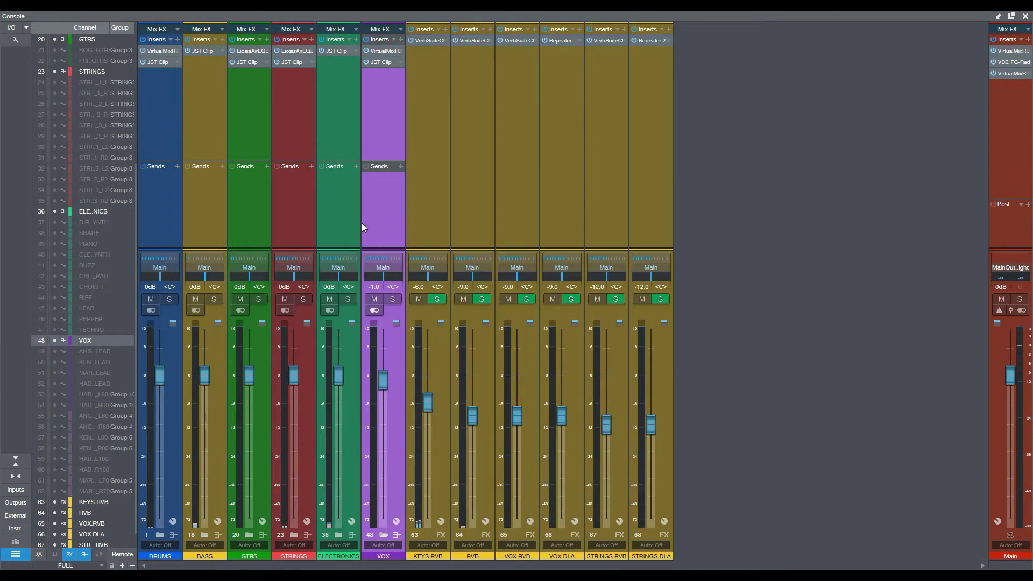